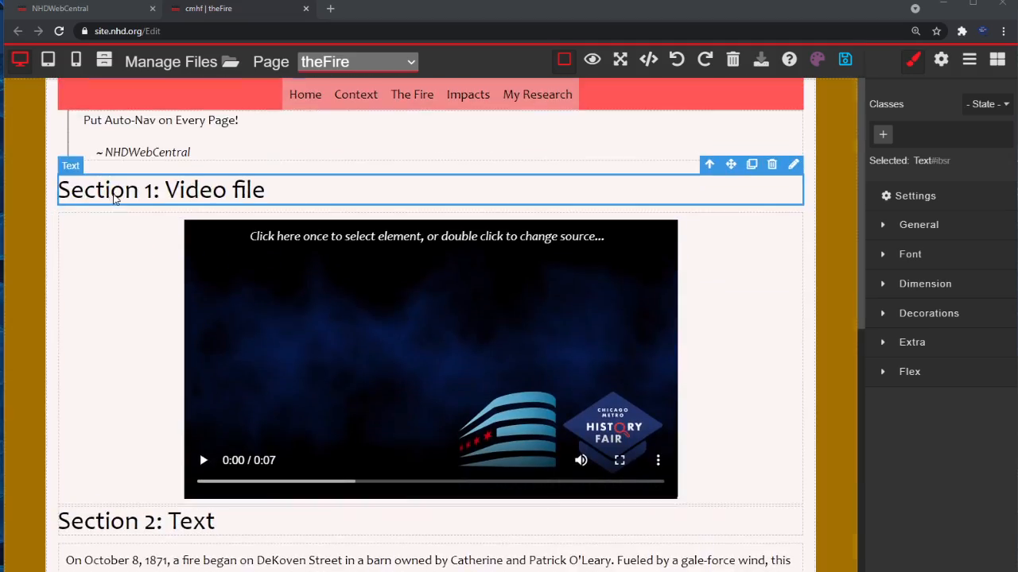
Step: Look over the sections of theFire page and switch to the Historical_context page, continuing without saving
{"action": "scroll", "coordinate": [79, 341], "scroll_direction": "down", "scroll_amount": 4}
{"action": "scroll", "coordinate": [169, 465], "scroll_direction": "down", "scroll_amount": 3}
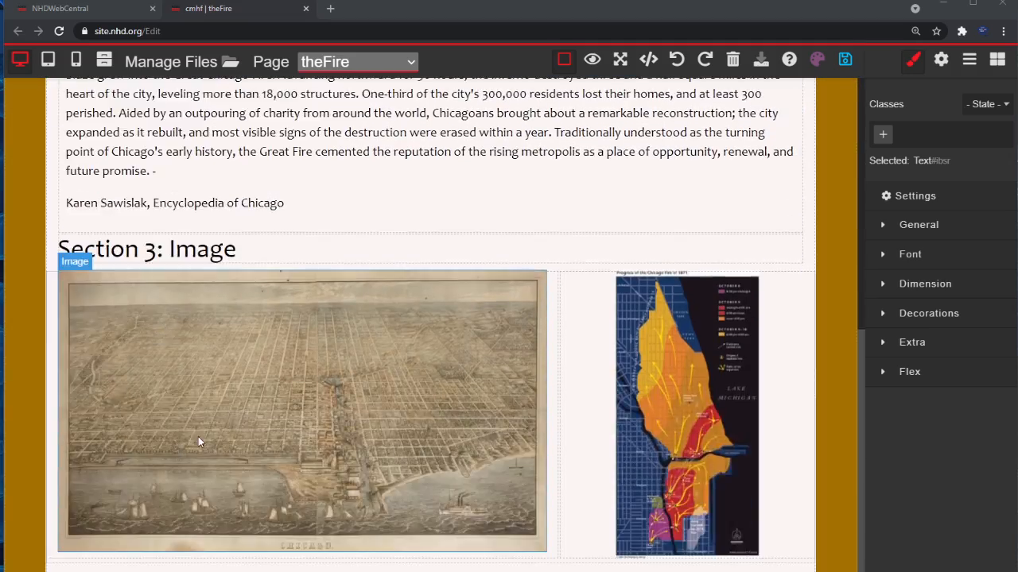
{"action": "scroll", "coordinate": [198, 437], "scroll_direction": "up", "scroll_amount": 6}
{"action": "left_click", "coordinate": [358, 62]}
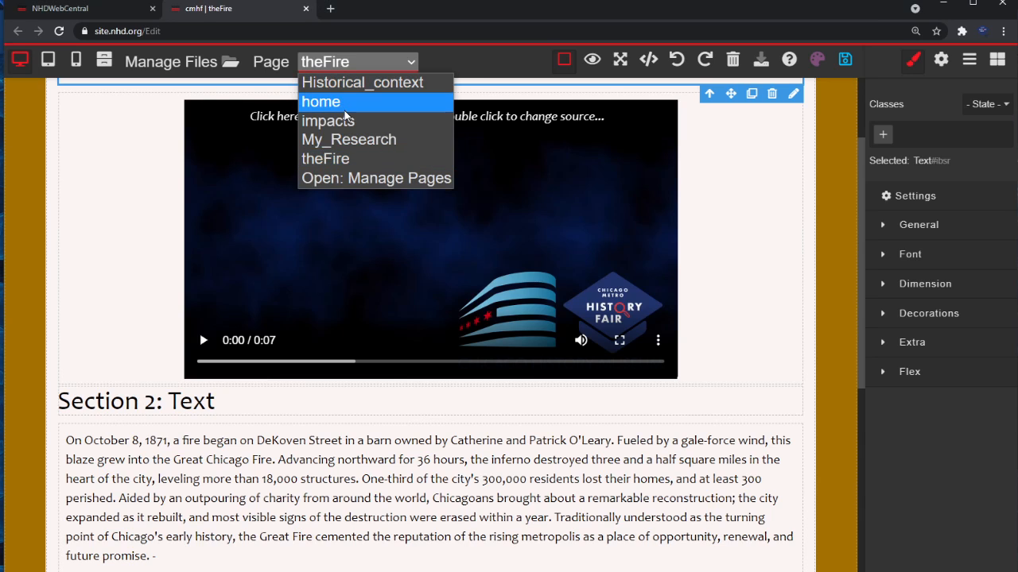
{"action": "left_click", "coordinate": [350, 82]}
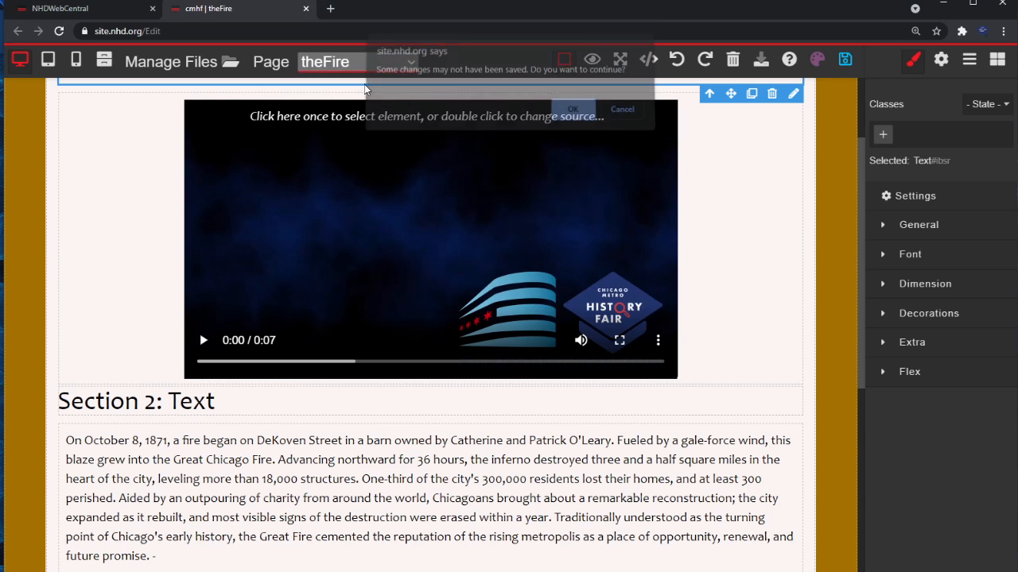
{"action": "left_click", "coordinate": [566, 118]}
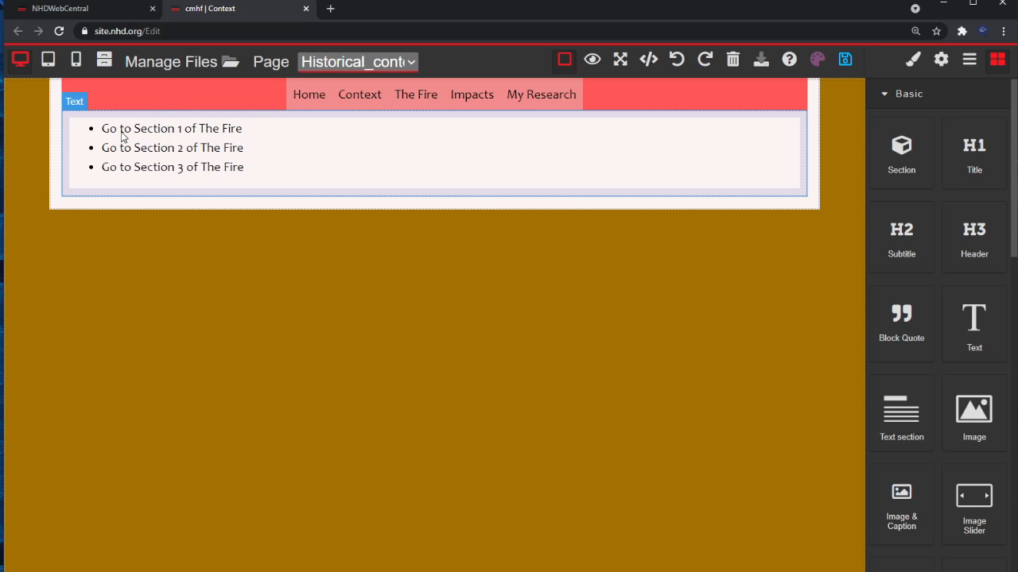
Step: Reopen theFire page for editing, continuing without saving changes
{"action": "left_click", "coordinate": [357, 64]}
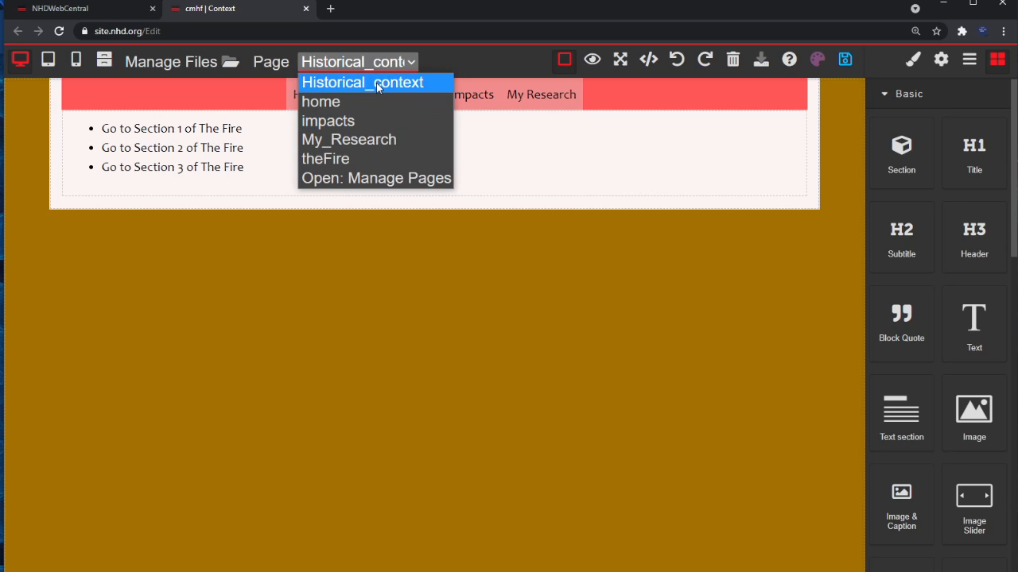
{"action": "left_click", "coordinate": [334, 121]}
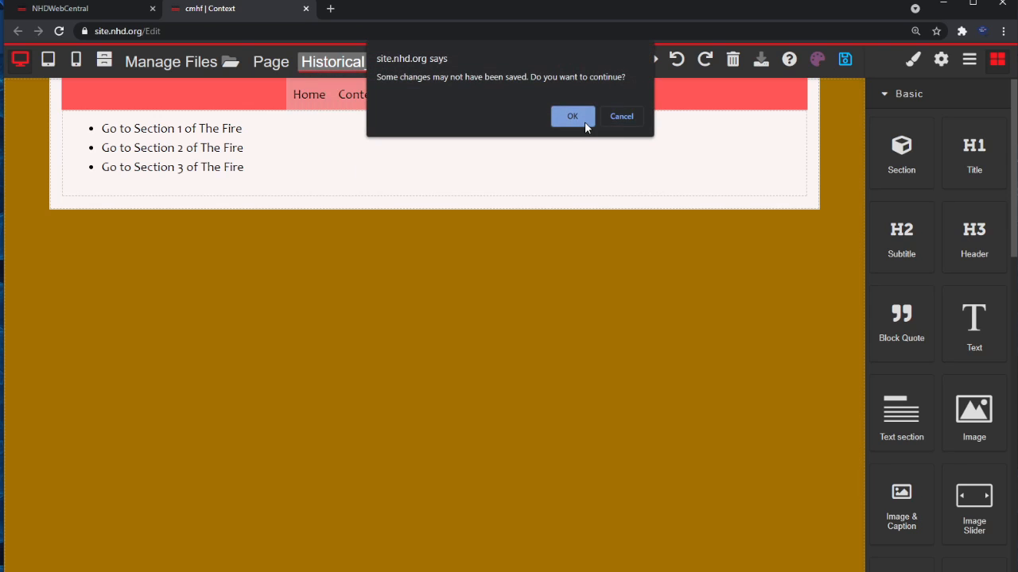
{"action": "left_click", "coordinate": [585, 122]}
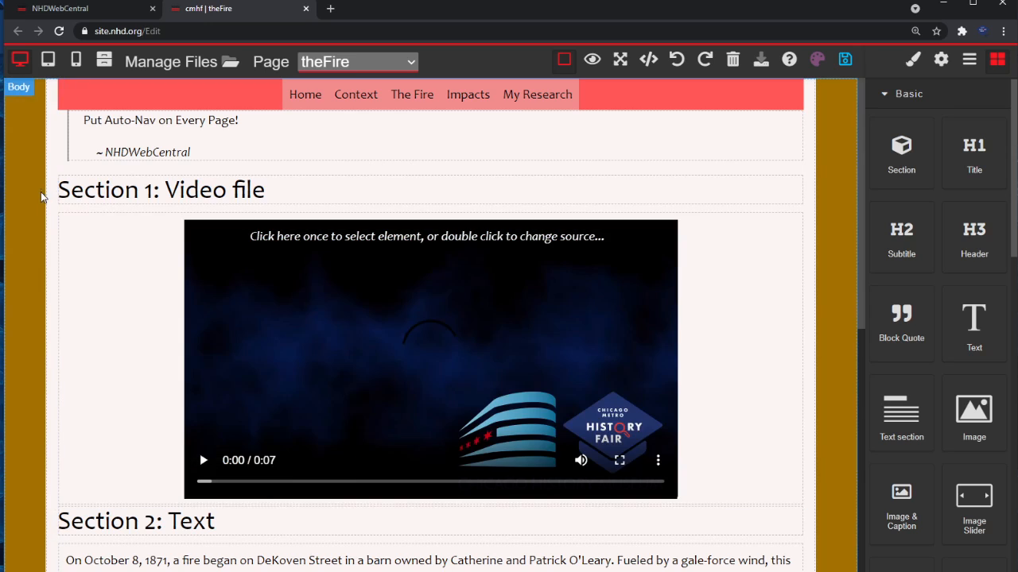
Step: Set the Id of the "Section 1: Video file" heading to section1 and save the page
{"action": "left_click", "coordinate": [135, 193]}
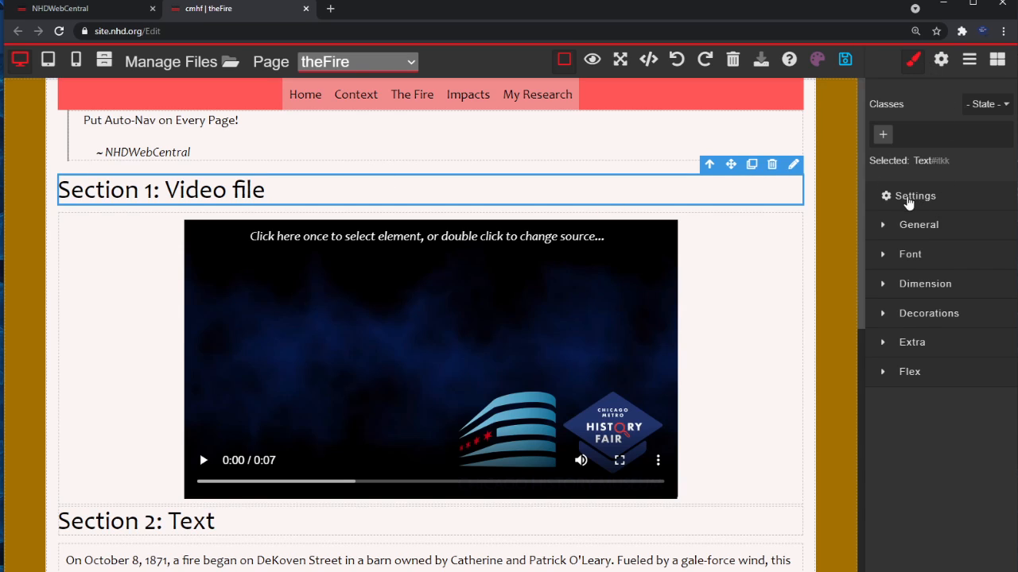
{"action": "left_click", "coordinate": [907, 200]}
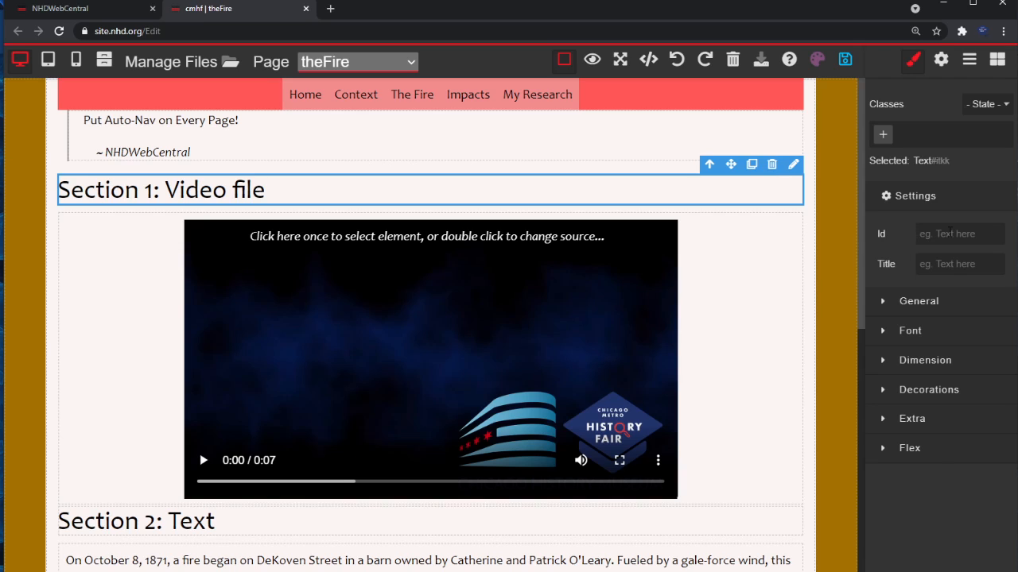
{"action": "left_click", "coordinate": [949, 231]}
{"action": "type", "text": "section1"}
{"action": "left_click", "coordinate": [845, 59]}
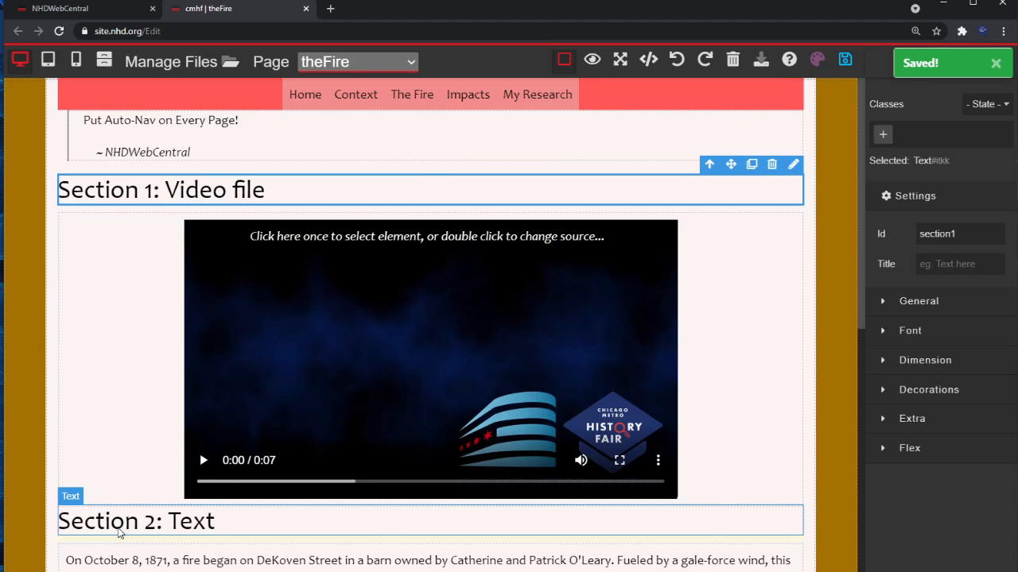
Step: Set the Id of the "Section 2: Text" heading to section2 and save the page
{"action": "left_click", "coordinate": [151, 521]}
{"action": "scroll", "coordinate": [379, 409], "scroll_direction": "down", "scroll_amount": 3}
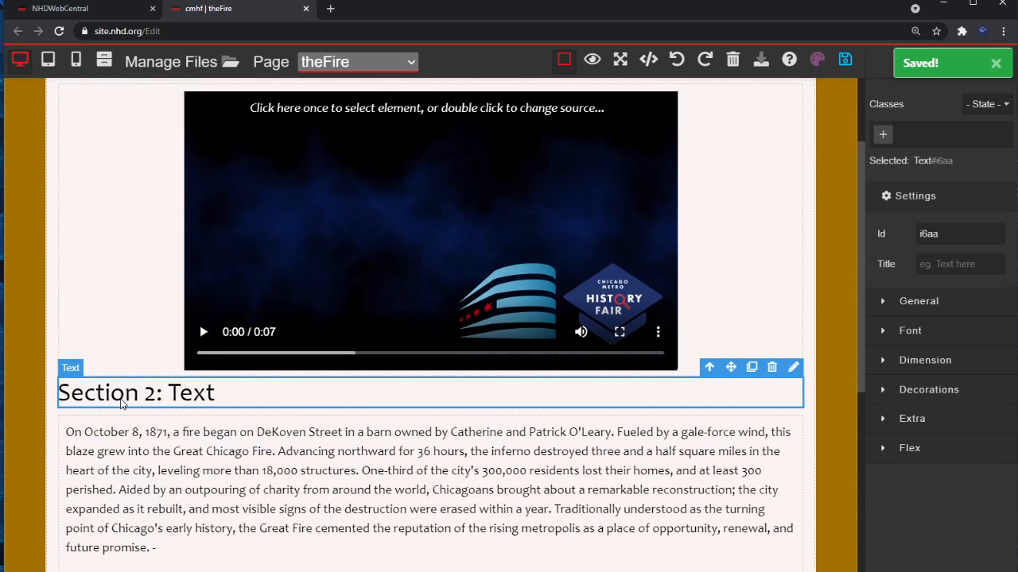
{"action": "left_click_drag", "start_coordinate": [961, 234], "coordinate": [801, 234]}
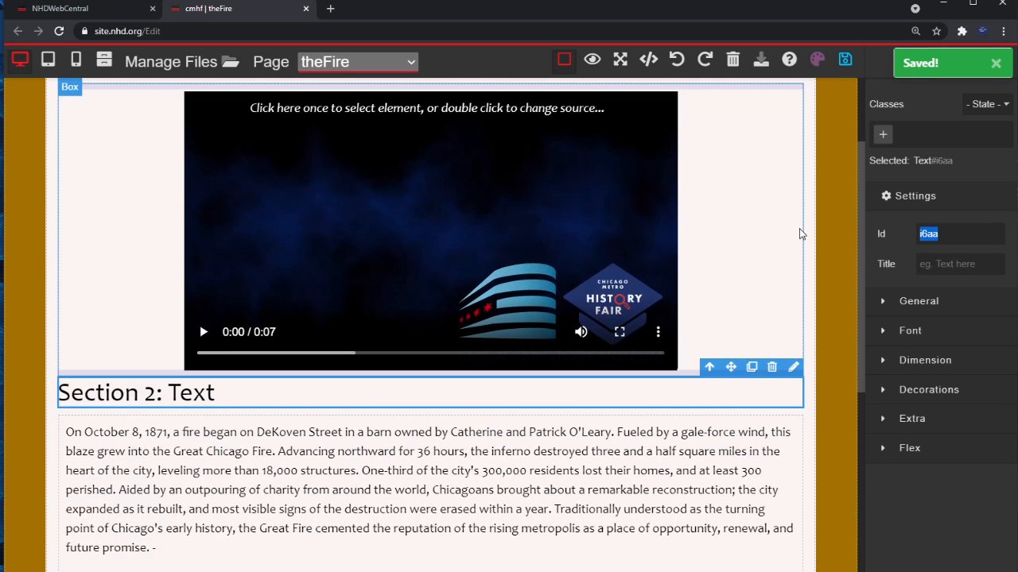
{"action": "type", "text": "section2"}
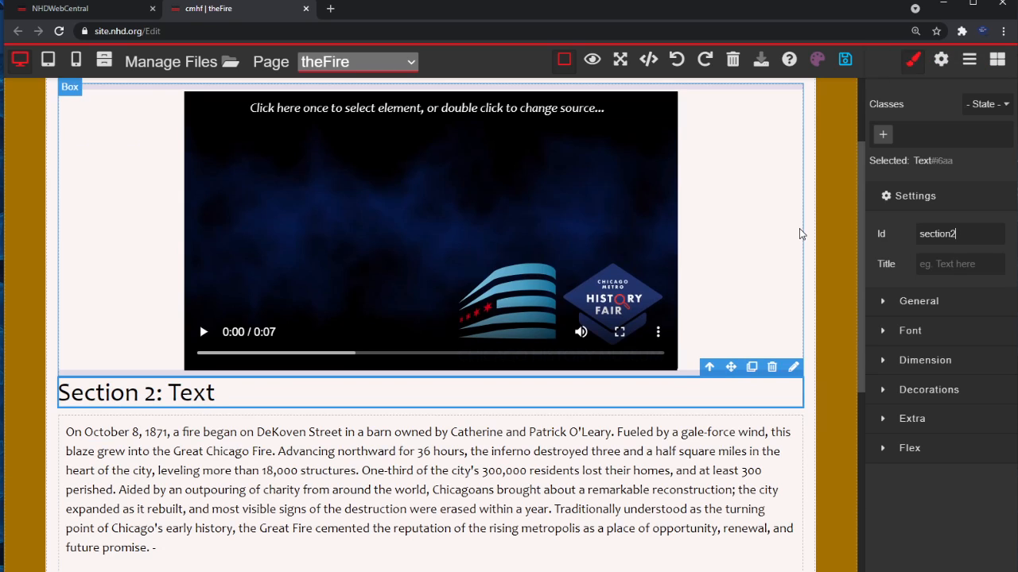
{"action": "left_click", "coordinate": [845, 59]}
Step: Set the Id of the "Section 3: Image" heading to section3 and save the page
{"action": "scroll", "coordinate": [570, 285], "scroll_direction": "down", "scroll_amount": 3}
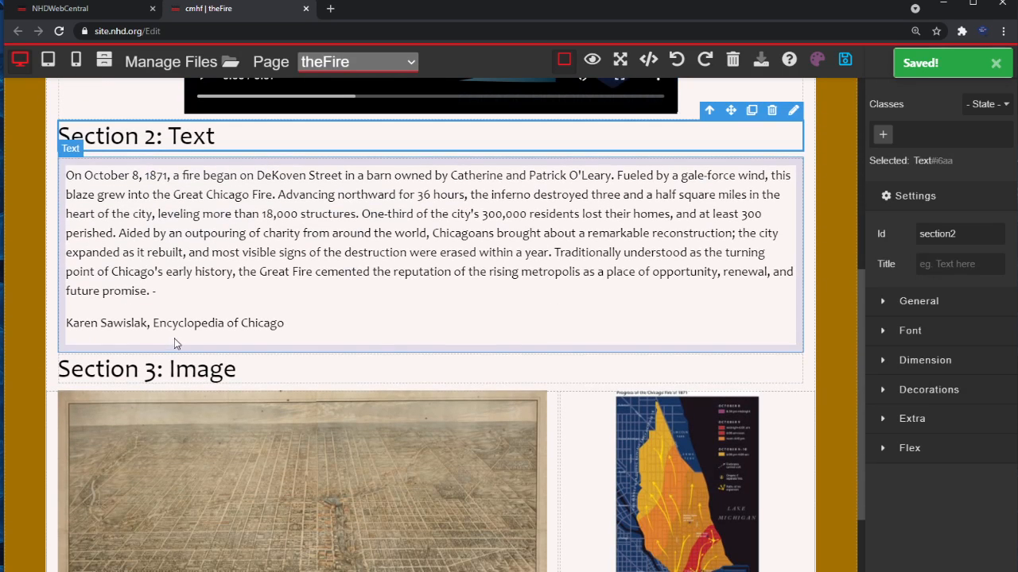
{"action": "left_click", "coordinate": [195, 376]}
{"action": "double_click", "coordinate": [957, 231]}
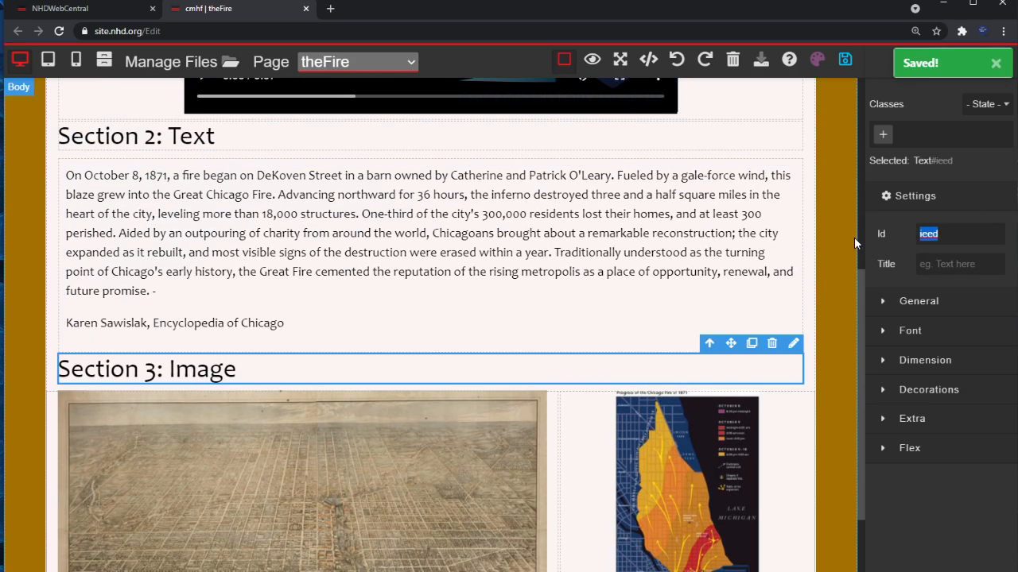
{"action": "type", "text": "section3"}
Step: Check the Ids assigned to the Section 1, Section 2 and Section 3 headings one after another
{"action": "scroll", "coordinate": [363, 336], "scroll_direction": "up", "scroll_amount": 4}
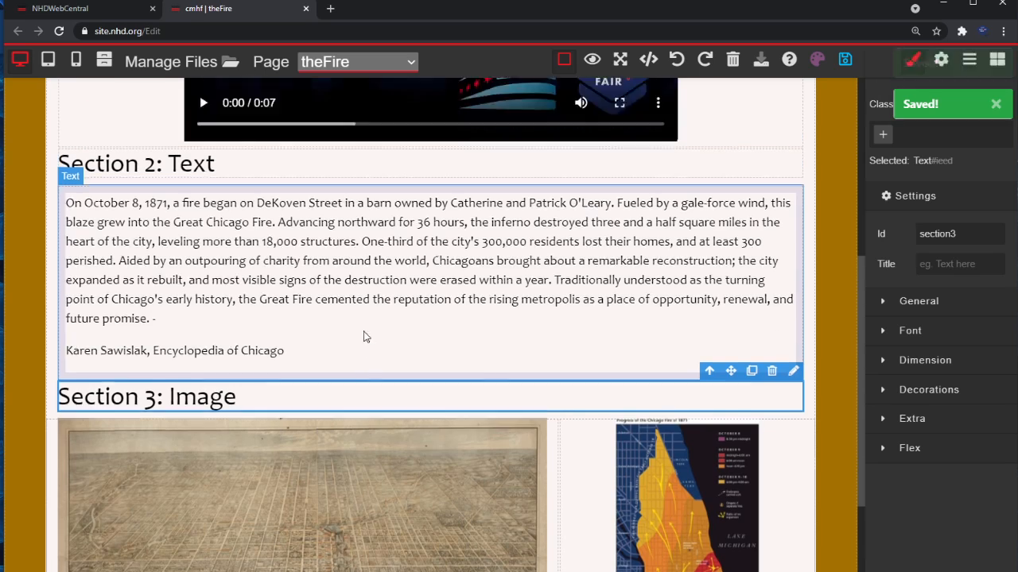
{"action": "left_click", "coordinate": [149, 136]}
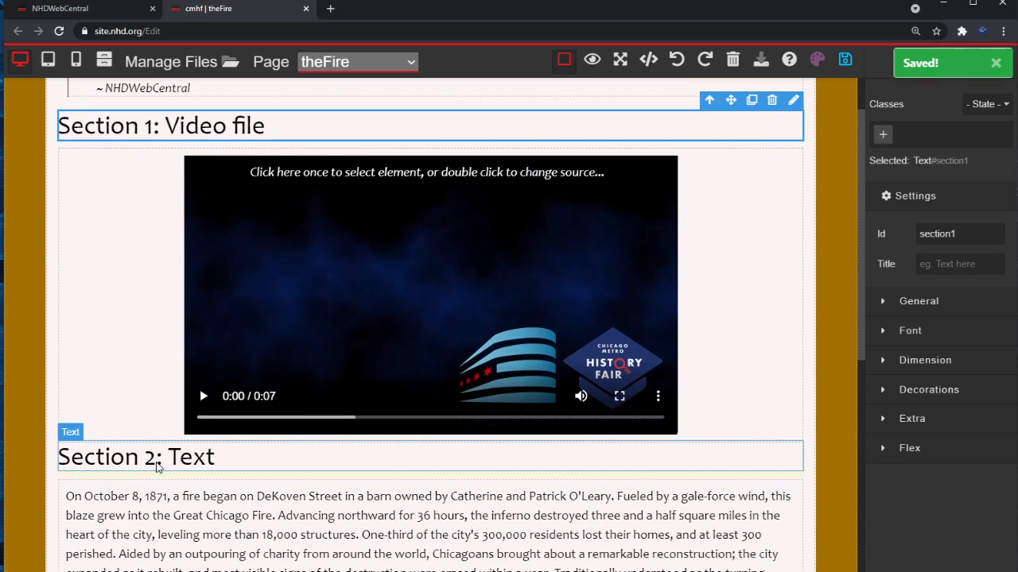
{"action": "left_click", "coordinate": [154, 457]}
{"action": "scroll", "coordinate": [158, 465], "scroll_direction": "down", "scroll_amount": 3}
{"action": "scroll", "coordinate": [158, 467], "scroll_direction": "down", "scroll_amount": 3}
{"action": "left_click", "coordinate": [177, 314]}
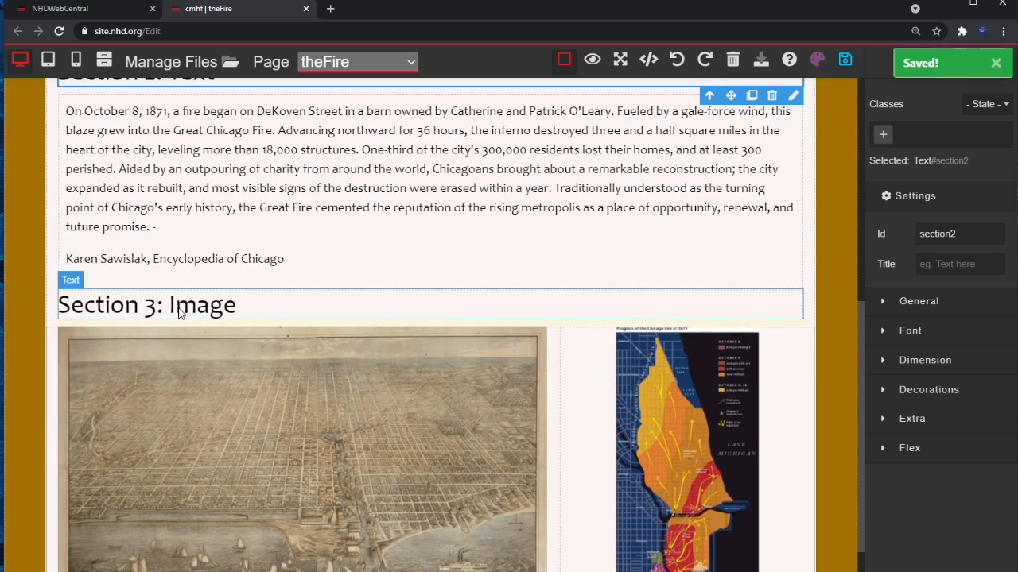
{"action": "scroll", "coordinate": [289, 416], "scroll_direction": "down", "scroll_amount": 1}
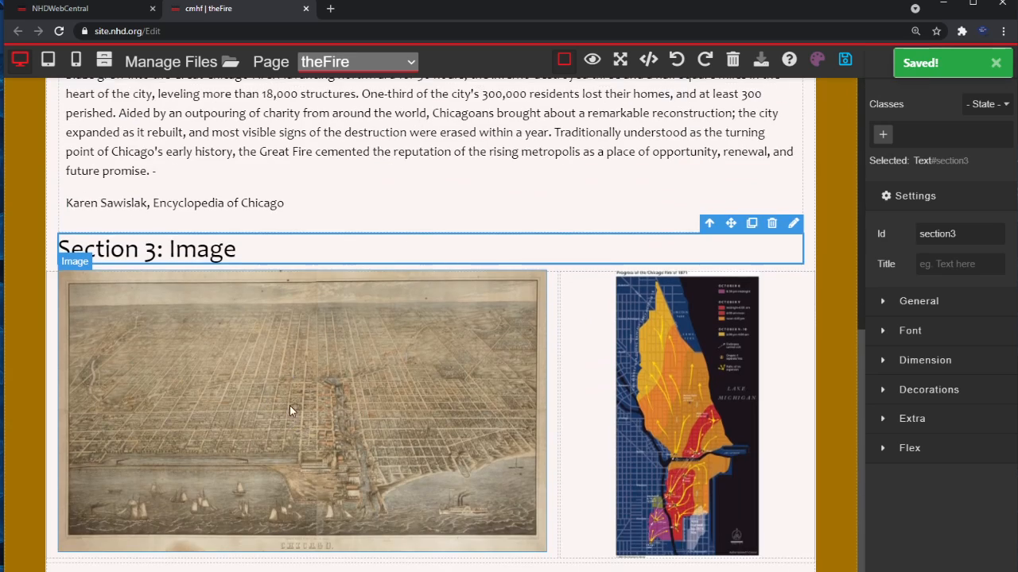
{"action": "scroll", "coordinate": [291, 408], "scroll_direction": "up", "scroll_amount": 7}
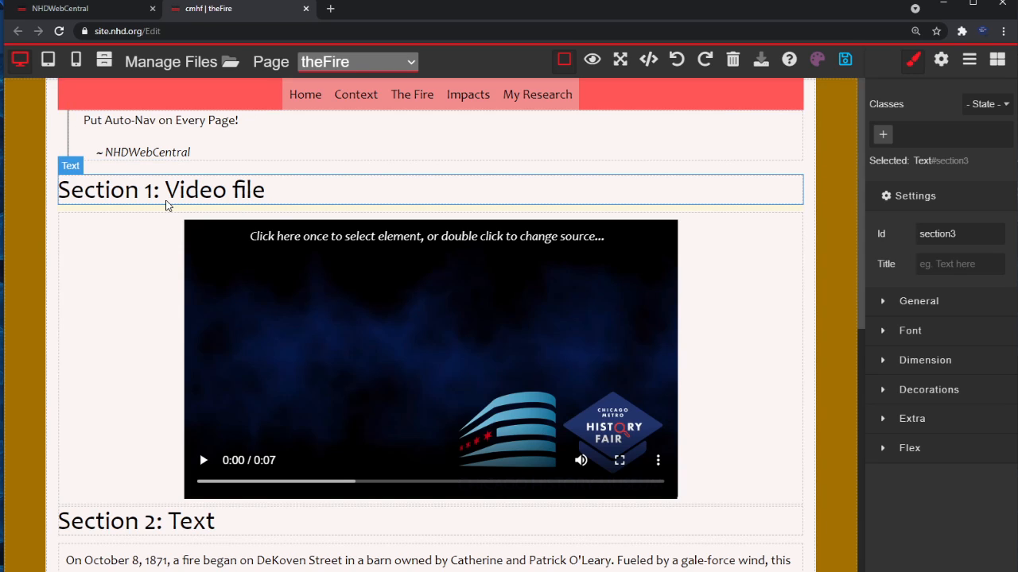
Step: Save theFire page, preview it in a new browser tab and look at the Section 1 heading
{"action": "left_click", "coordinate": [846, 60]}
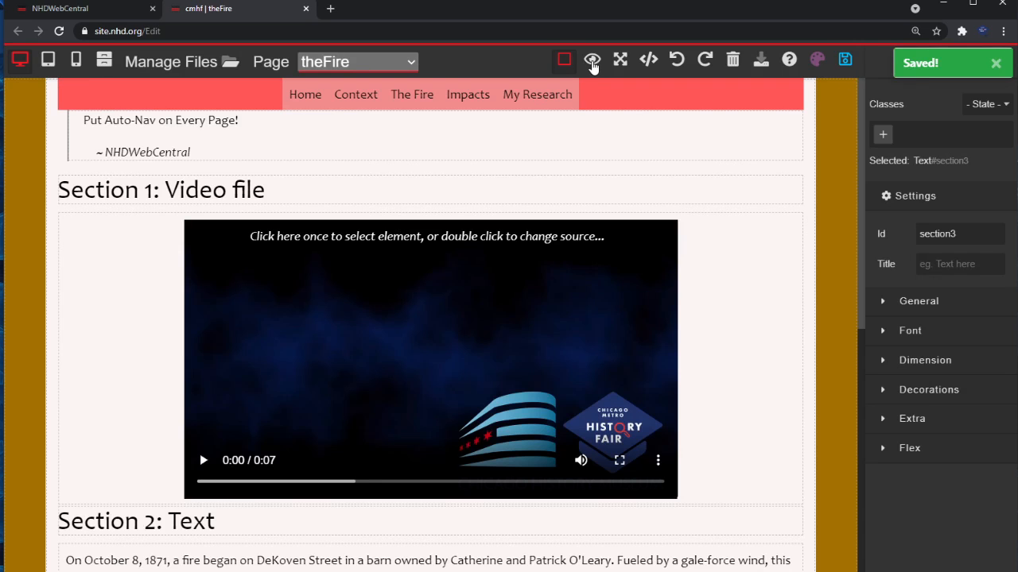
{"action": "left_click", "coordinate": [590, 62]}
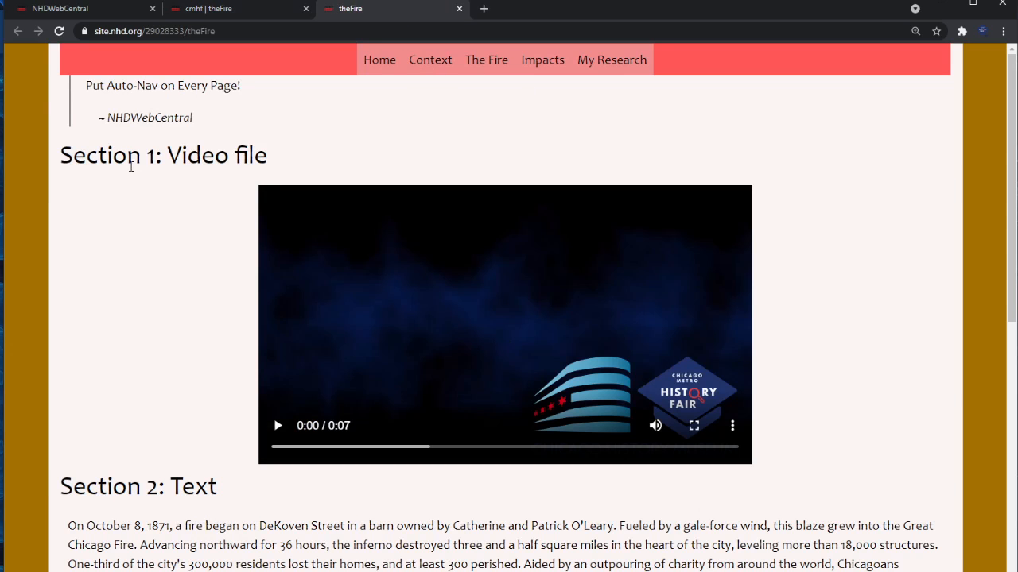
{"action": "left_click_drag", "start_coordinate": [62, 157], "coordinate": [289, 166]}
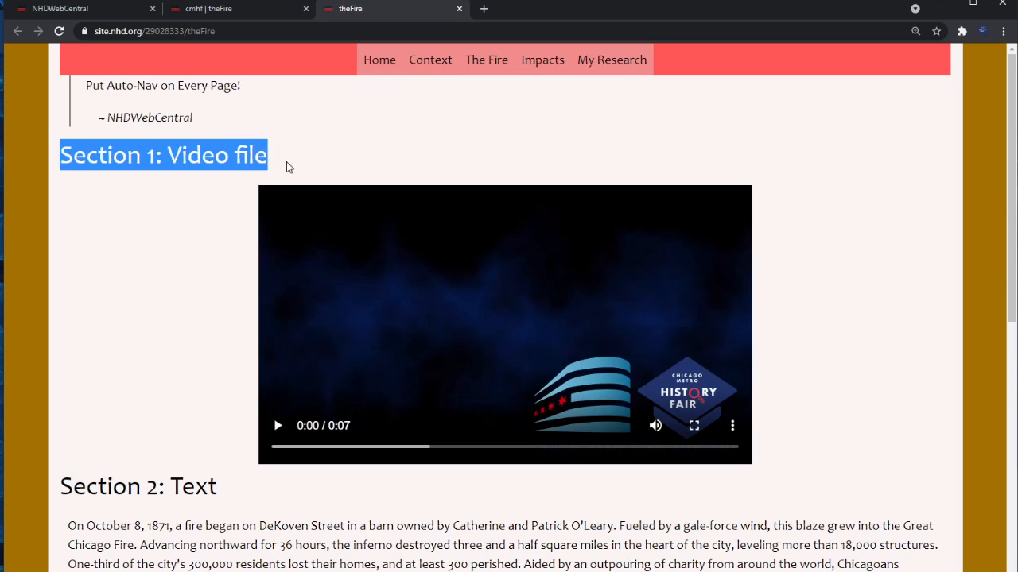
{"action": "left_click", "coordinate": [256, 159]}
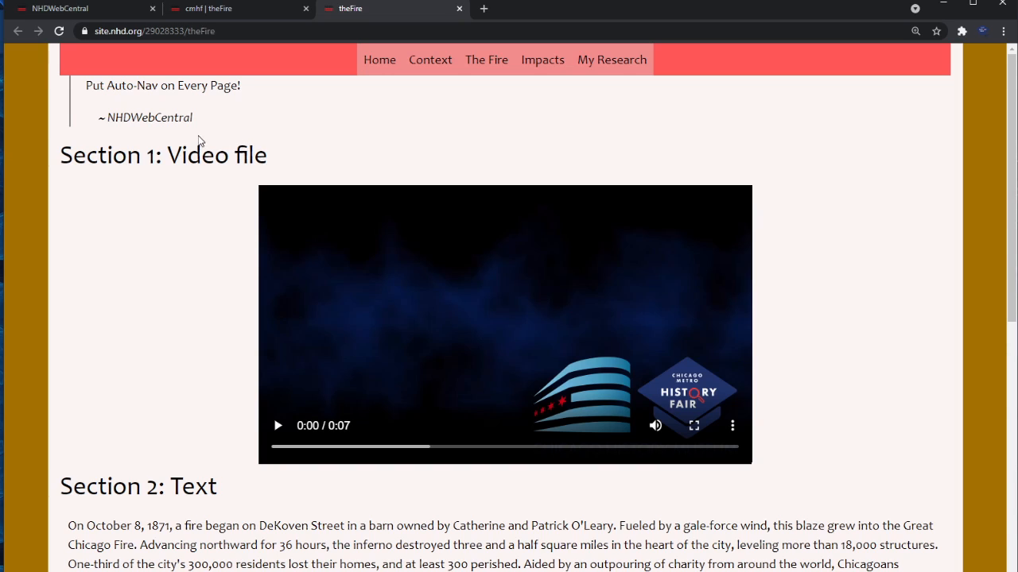
Step: Append #section3 to the previewed page's URL and load it to test the jump to the Section 3 heading
{"action": "left_click", "coordinate": [265, 31]}
{"action": "left_click", "coordinate": [292, 29]}
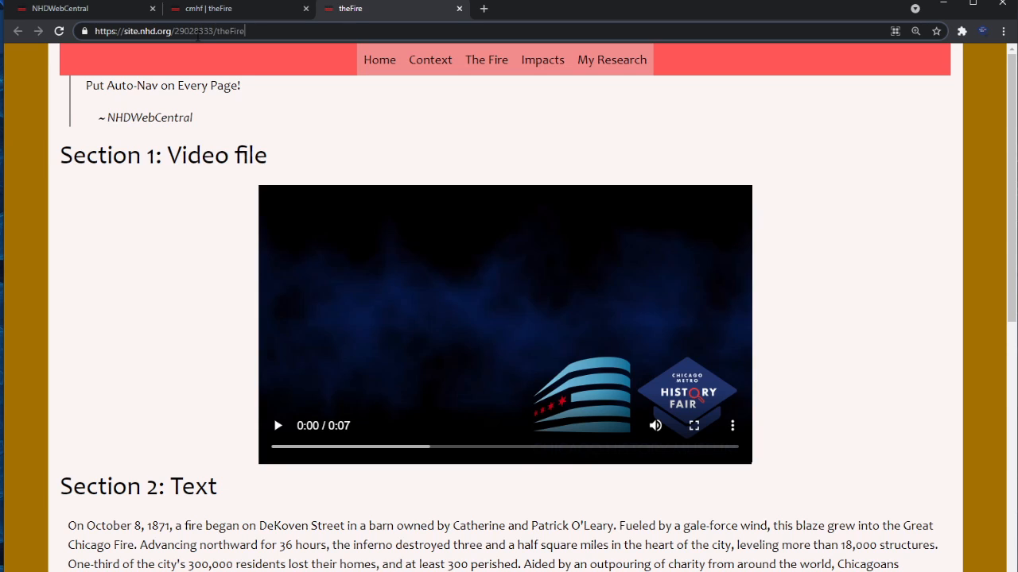
{"action": "key", "text": "ctrl+plus"}
{"action": "key", "text": "ctrl+minus"}
{"action": "type", "text": "#"}
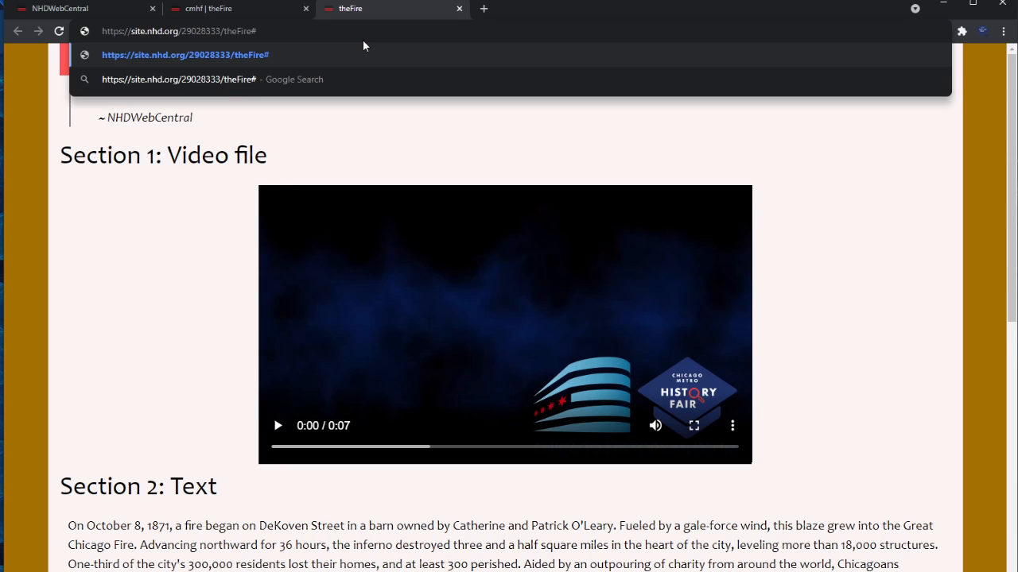
{"action": "type", "text": "section"}
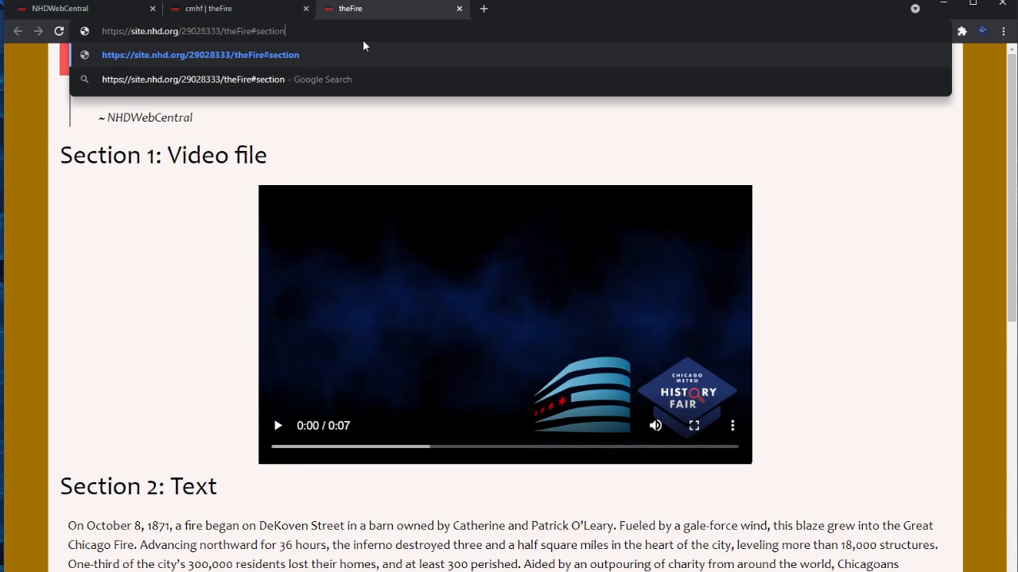
{"action": "type", "text": "3"}
{"action": "key", "text": "Return"}
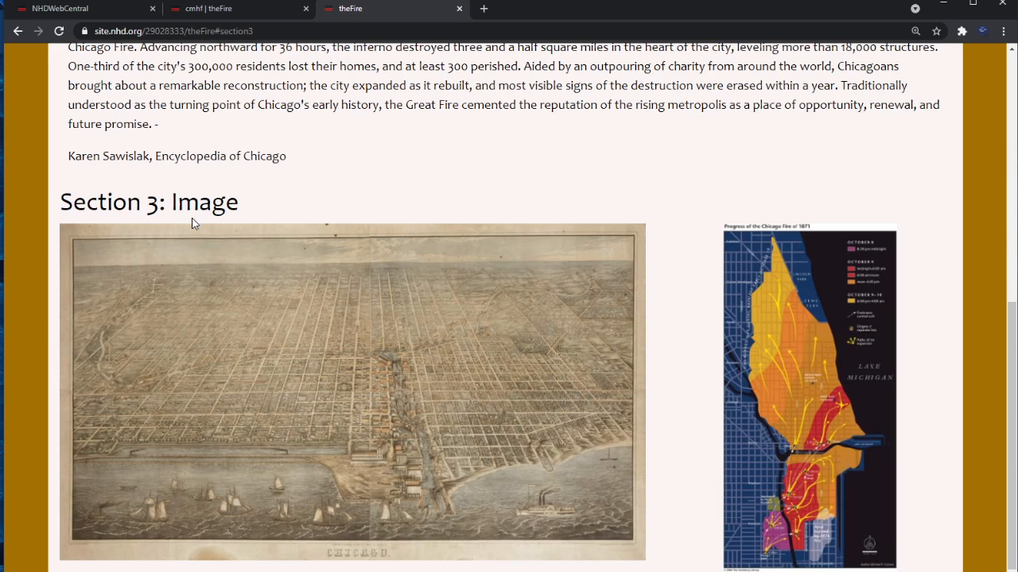
{"action": "left_click_drag", "start_coordinate": [73, 205], "coordinate": [151, 206]}
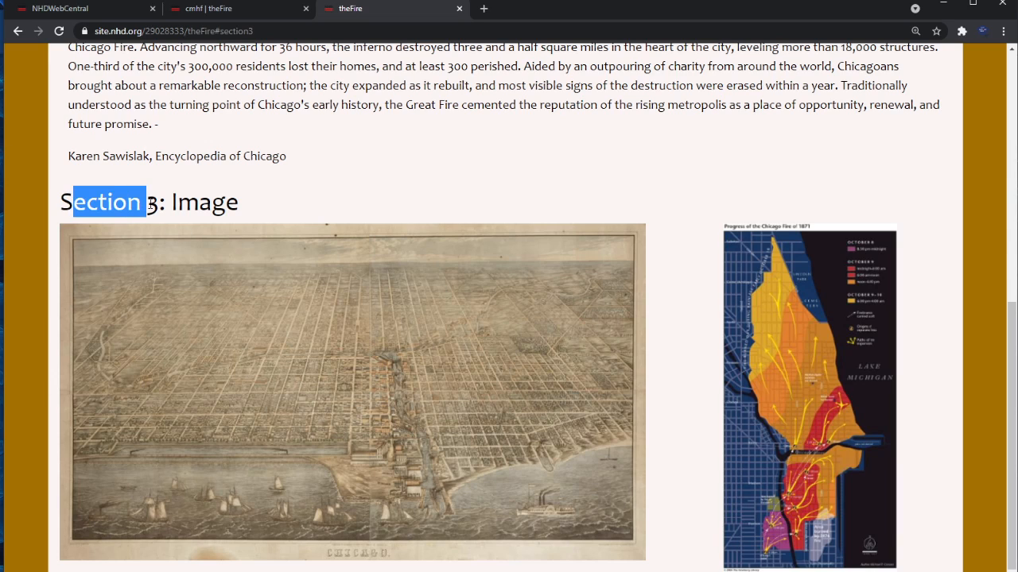
{"action": "left_click", "coordinate": [151, 206]}
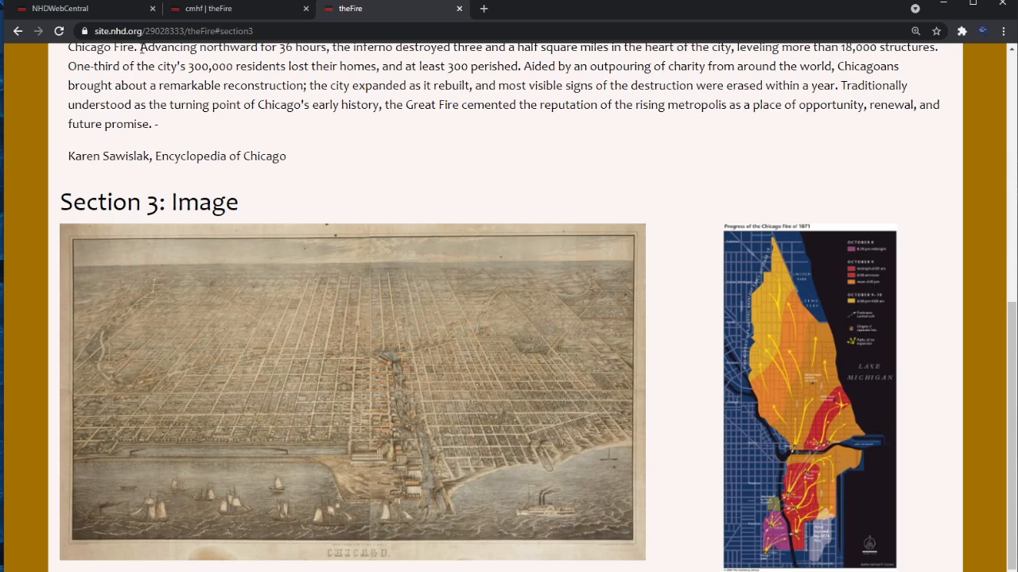
Step: Change the URL's anchor to #section2 and load it to test the jump to the Section 2 heading
{"action": "left_click", "coordinate": [339, 31]}
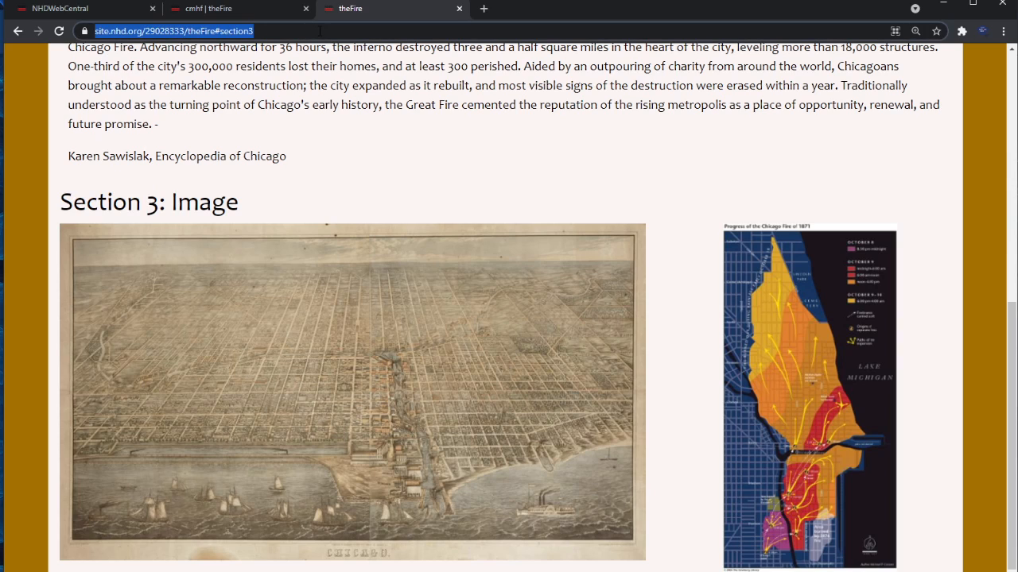
{"action": "left_click", "coordinate": [340, 32]}
{"action": "key", "text": "BackSpace"}
{"action": "type", "text": "2"}
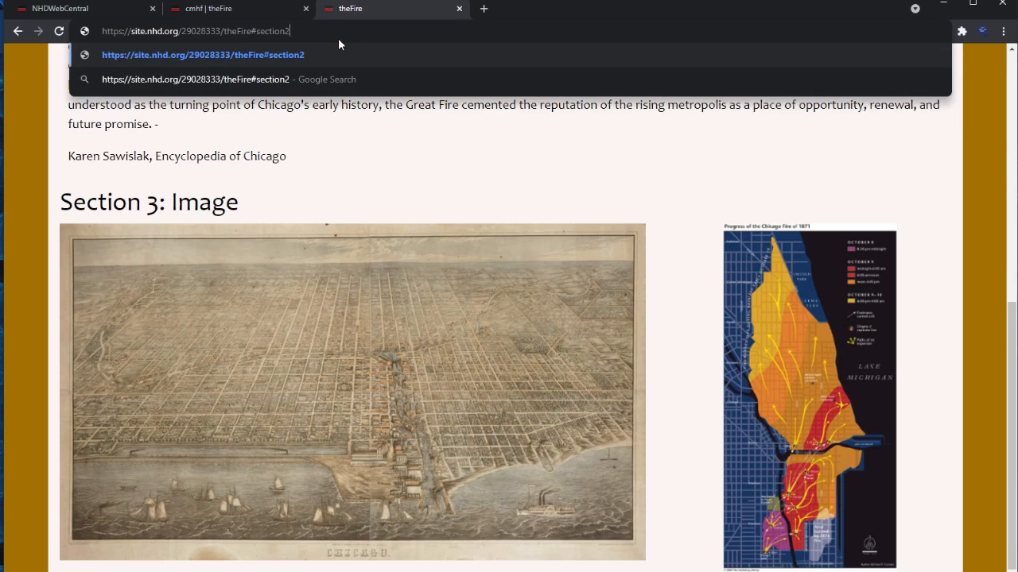
{"action": "key", "text": "Return"}
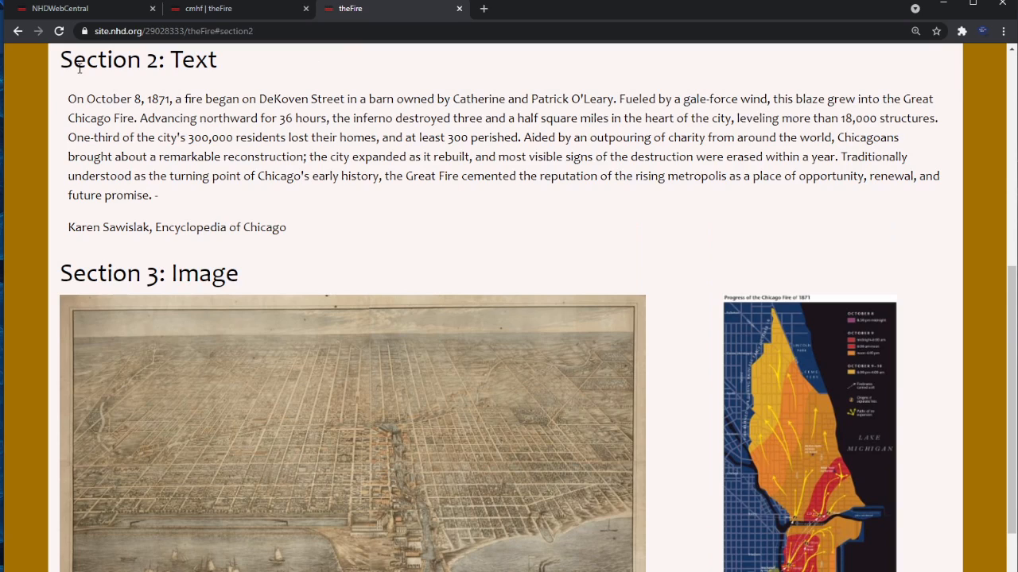
Step: Change the anchor in the previewed page's URL to #section3 and load it to test the jump to the Section 3 heading
{"action": "left_click", "coordinate": [322, 32]}
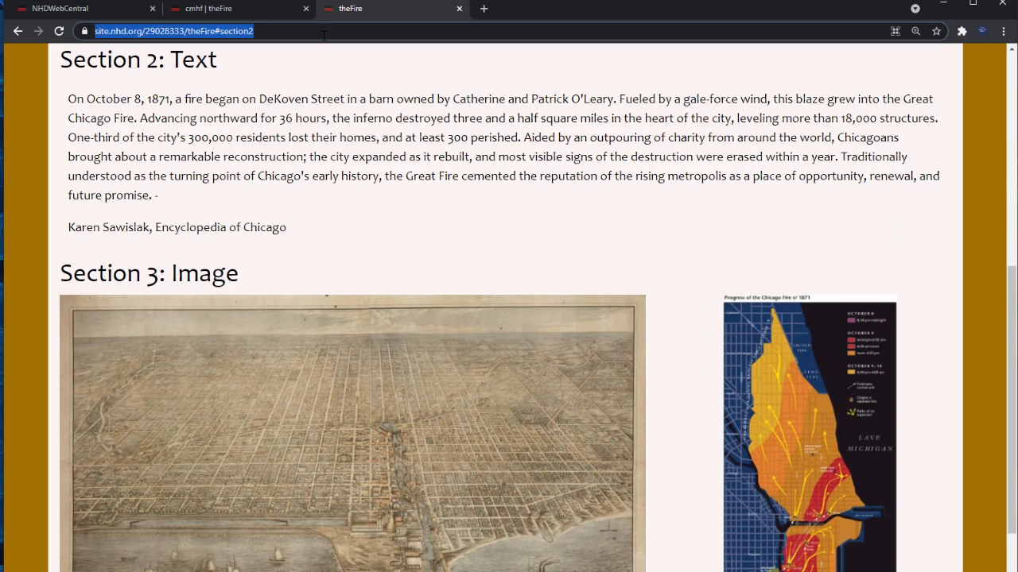
{"action": "left_click", "coordinate": [337, 33]}
{"action": "key", "text": "BackSpace"}
{"action": "type", "text": "3"}
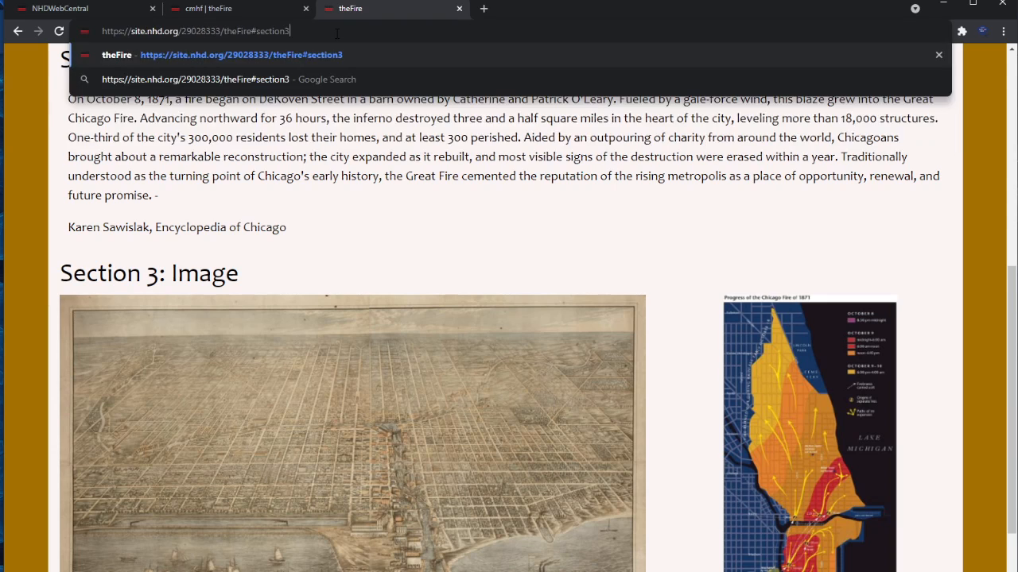
{"action": "key", "text": "Return"}
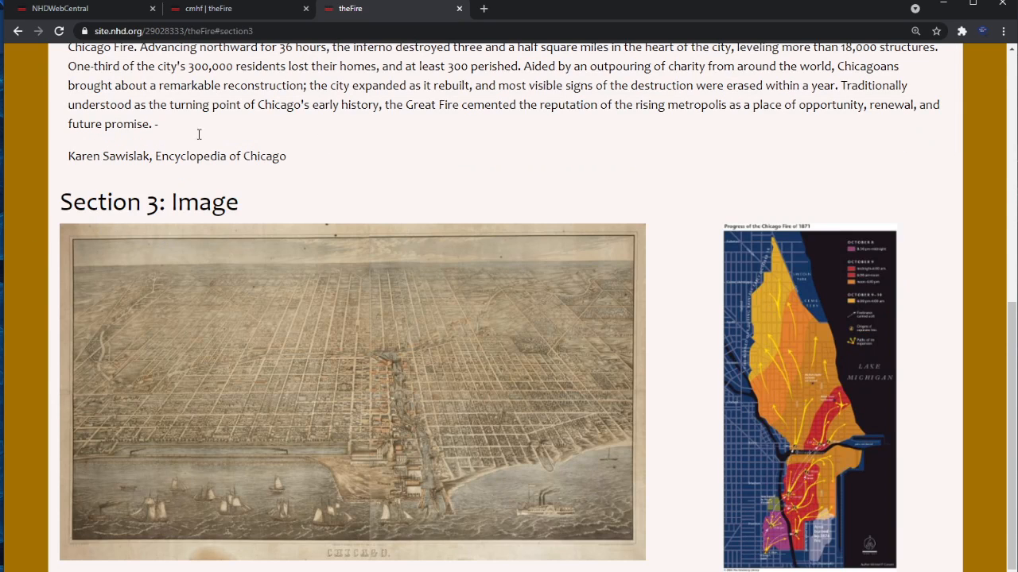
Step: Change the anchor in the previewed page's URL to #section1 and load it to test the jump to the Section 1 heading
{"action": "left_click", "coordinate": [276, 32]}
{"action": "left_click", "coordinate": [292, 31]}
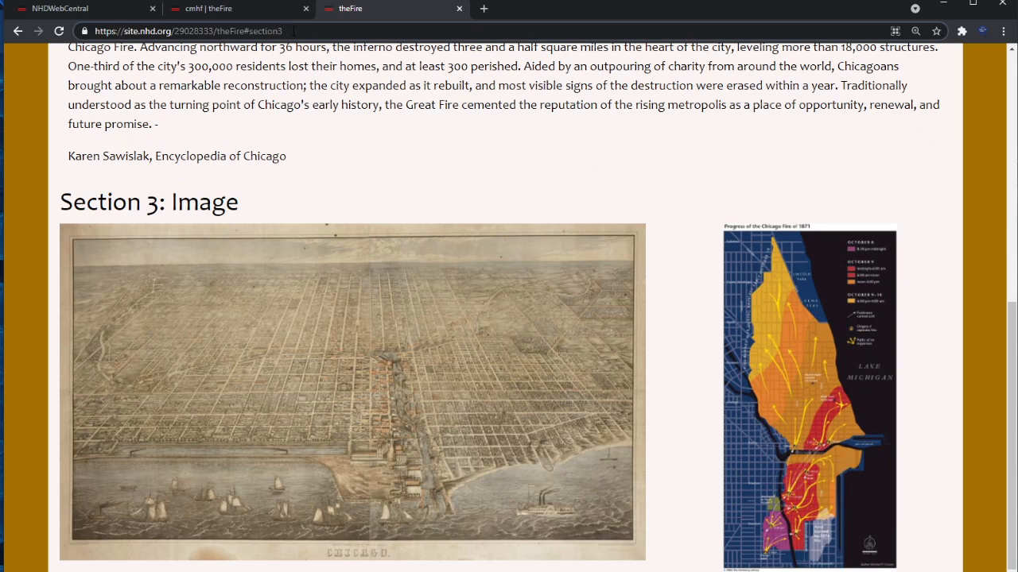
{"action": "key", "text": "BackSpace"}
{"action": "type", "text": "1"}
{"action": "key", "text": "Return"}
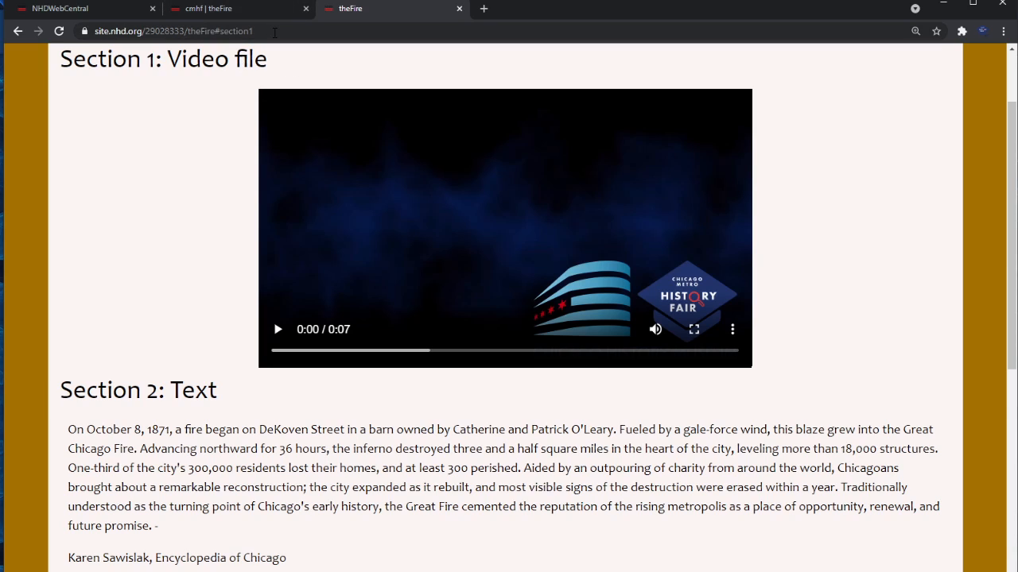
Step: Copy the full URL ending in theFire#section1 and open the Historical_context page in the site editor
{"action": "left_click", "coordinate": [298, 32]}
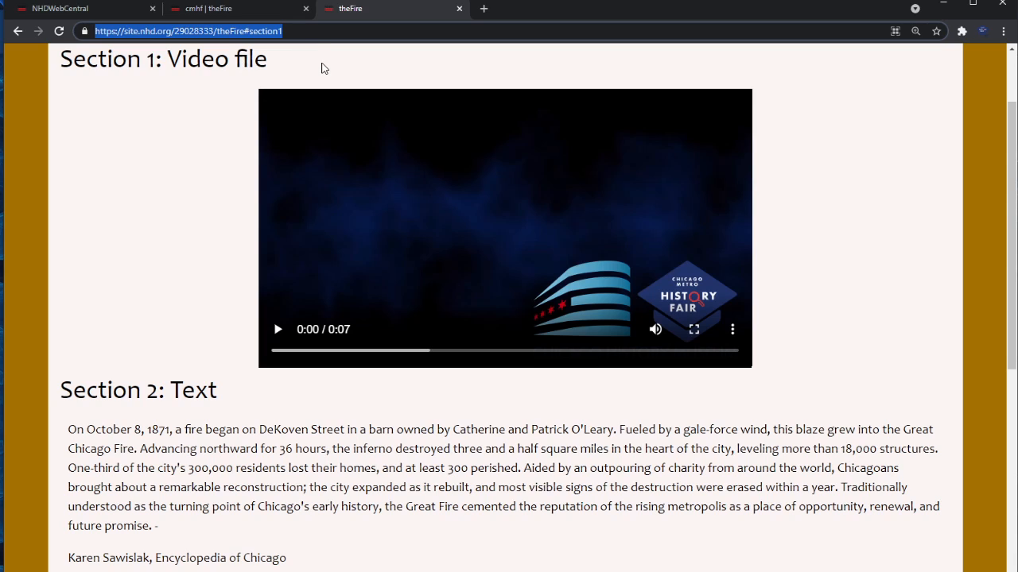
{"action": "right_click", "coordinate": [260, 32]}
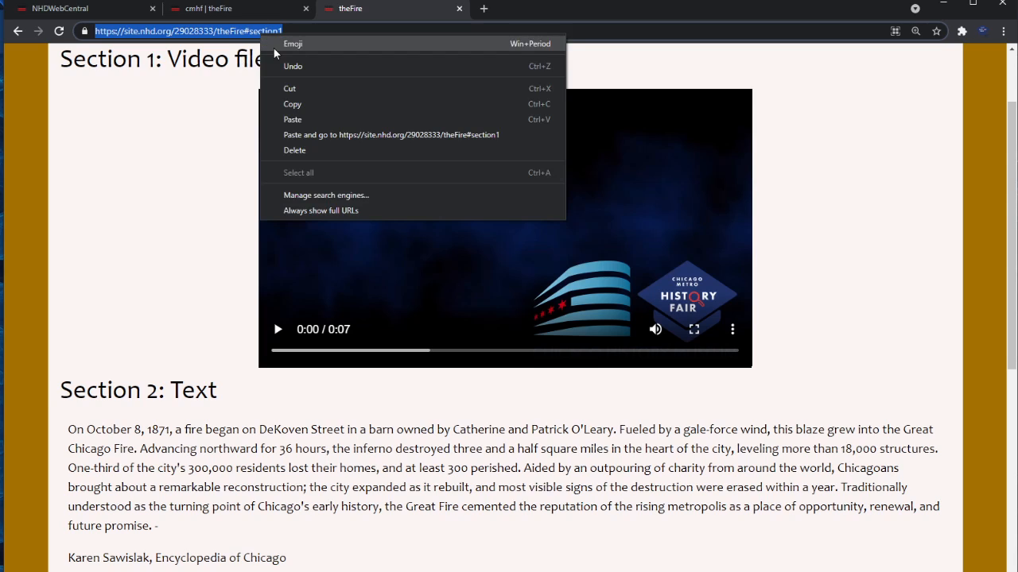
{"action": "left_click", "coordinate": [291, 104]}
{"action": "left_click", "coordinate": [238, 11]}
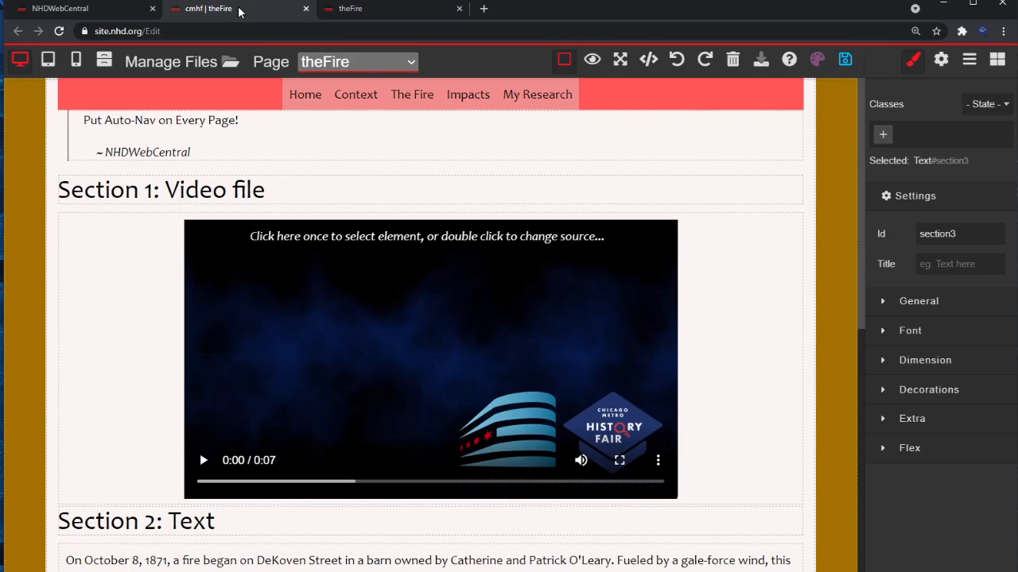
{"action": "left_click", "coordinate": [366, 68]}
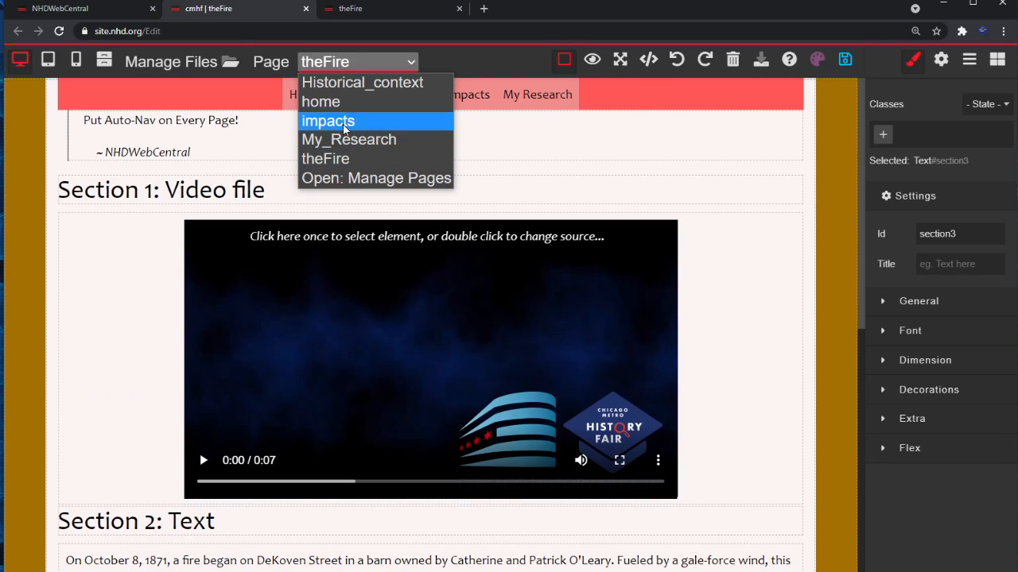
{"action": "left_click", "coordinate": [352, 84]}
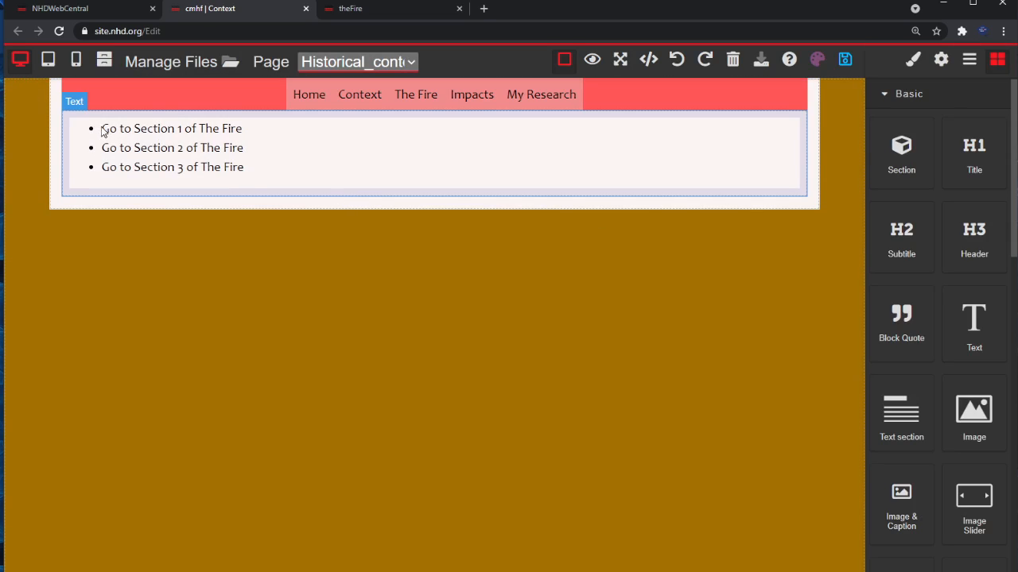
Step: Link the list item "Go to Section 1 of The Fire" to the copied theFire#section1 URL
{"action": "left_click", "coordinate": [147, 135]}
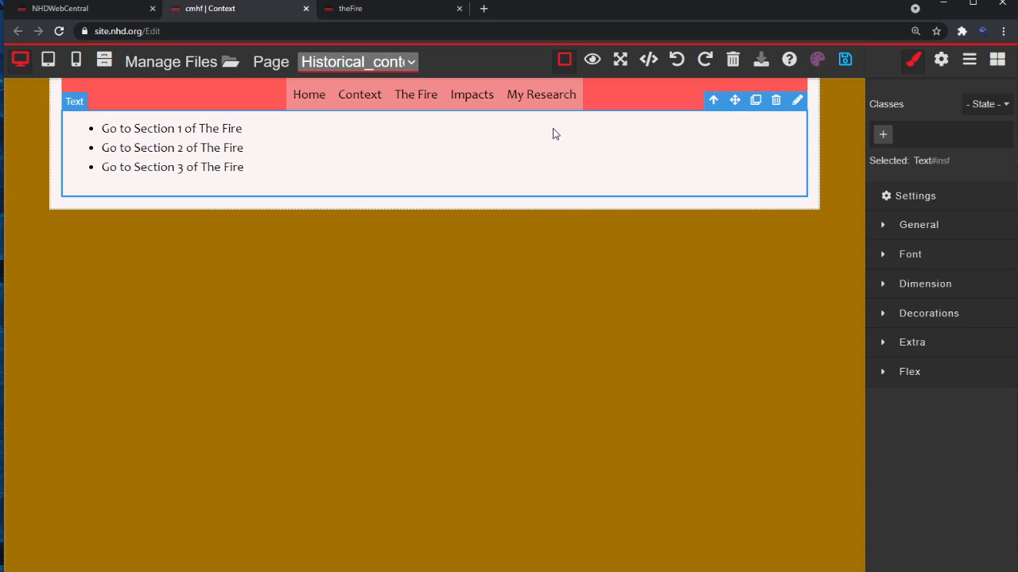
{"action": "left_click_drag", "start_coordinate": [243, 128], "coordinate": [100, 129]}
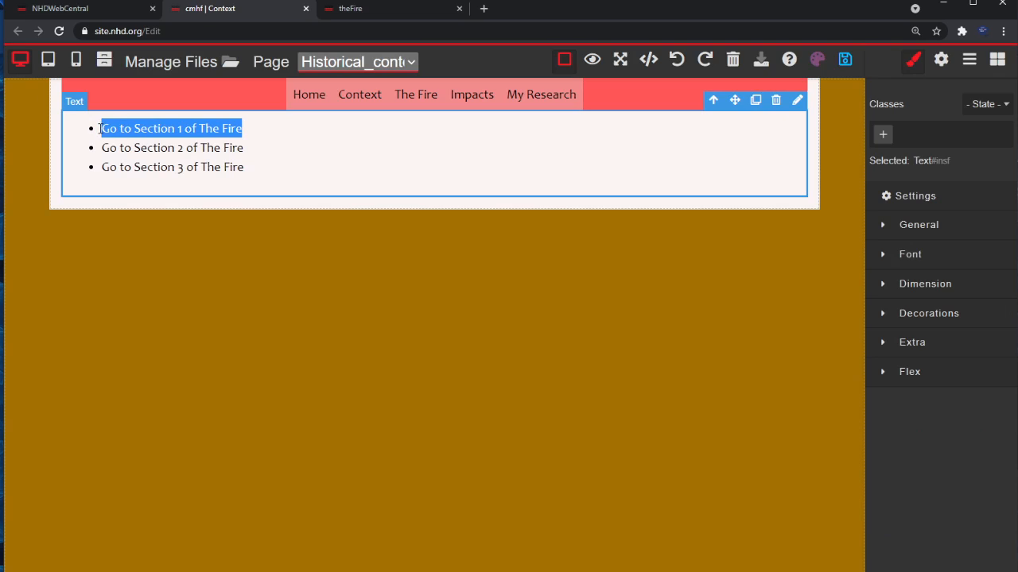
{"action": "left_click", "coordinate": [142, 134]}
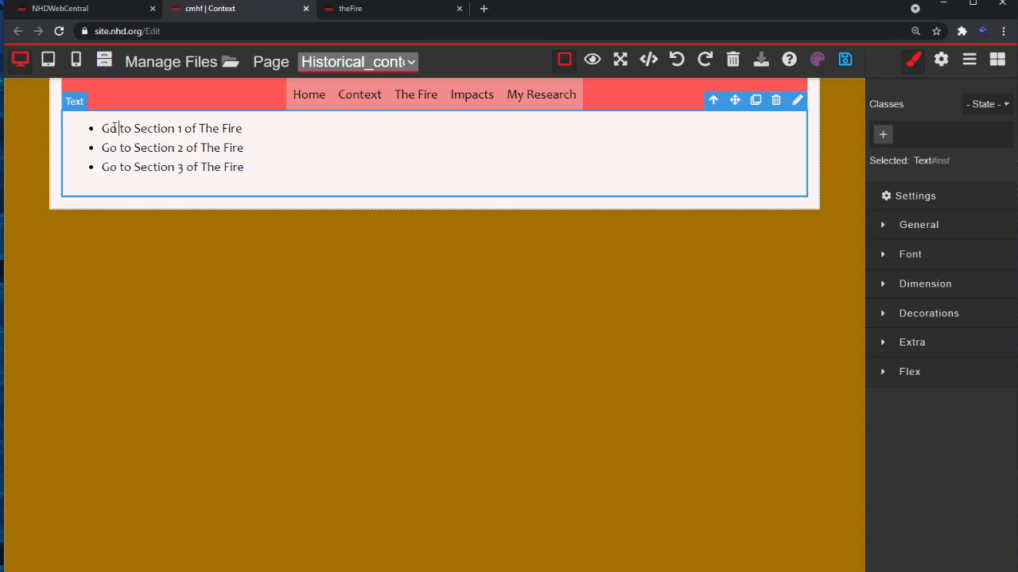
{"action": "left_click_drag", "start_coordinate": [102, 129], "coordinate": [244, 130]}
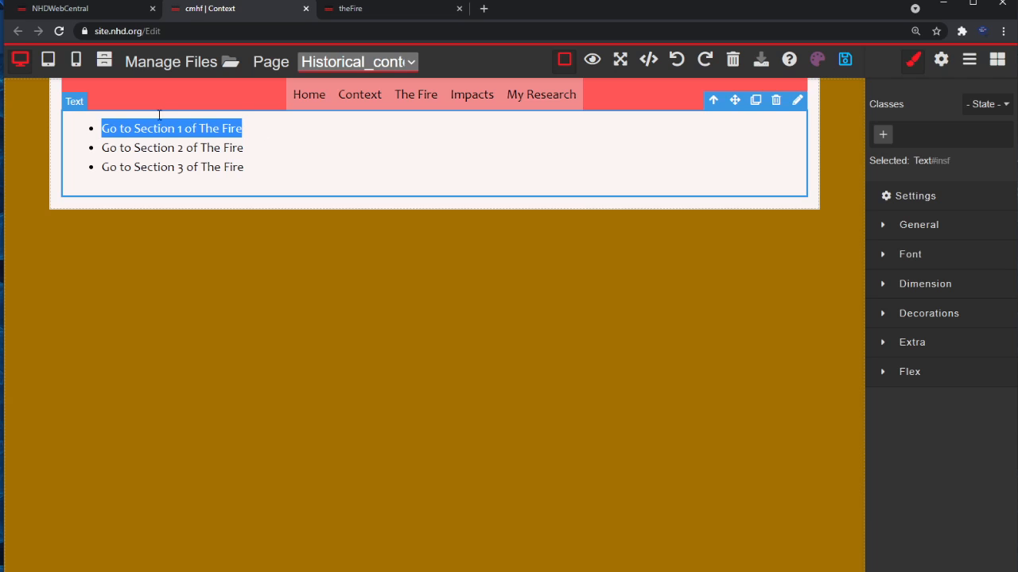
{"action": "left_click", "coordinate": [78, 121]}
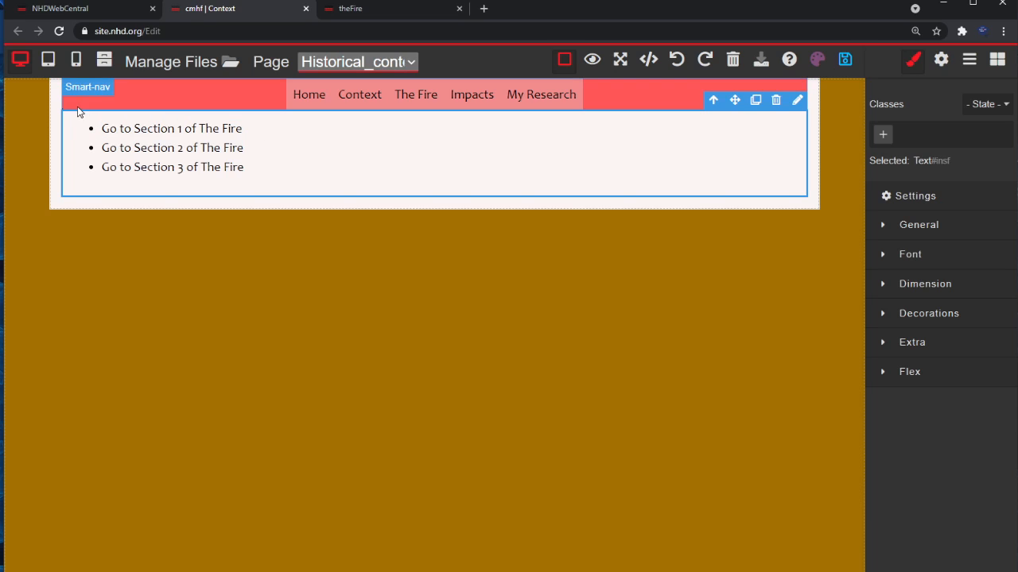
{"action": "left_click", "coordinate": [148, 126]}
{"action": "left_click_drag", "start_coordinate": [275, 132], "coordinate": [84, 127]}
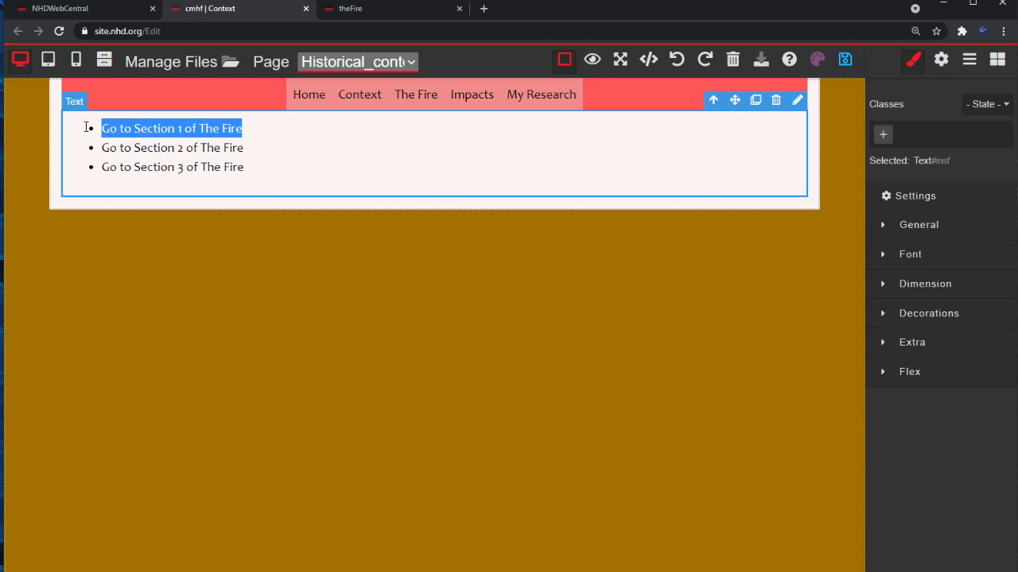
{"action": "left_click", "coordinate": [797, 101]}
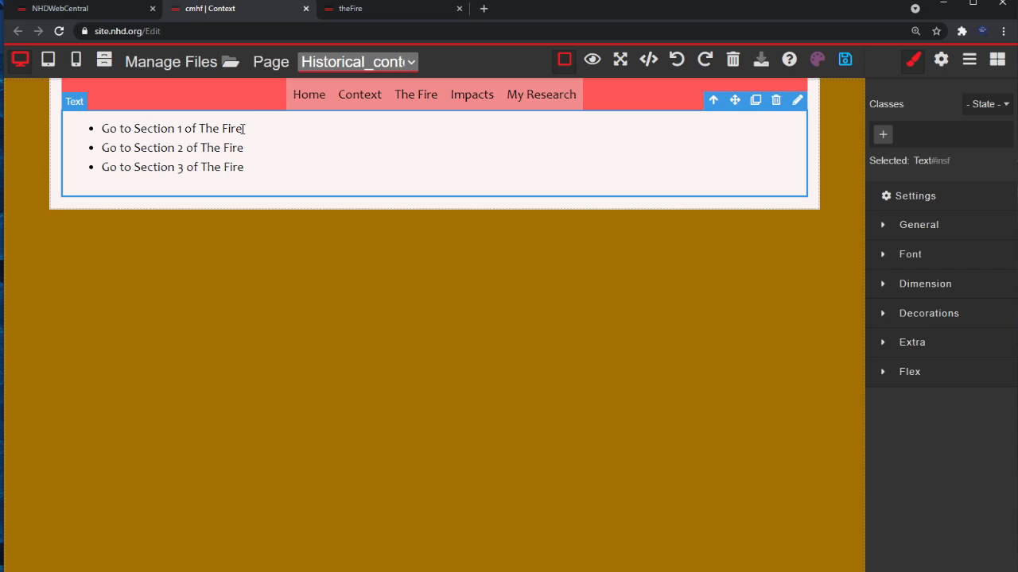
{"action": "left_click_drag", "start_coordinate": [244, 129], "coordinate": [97, 121]}
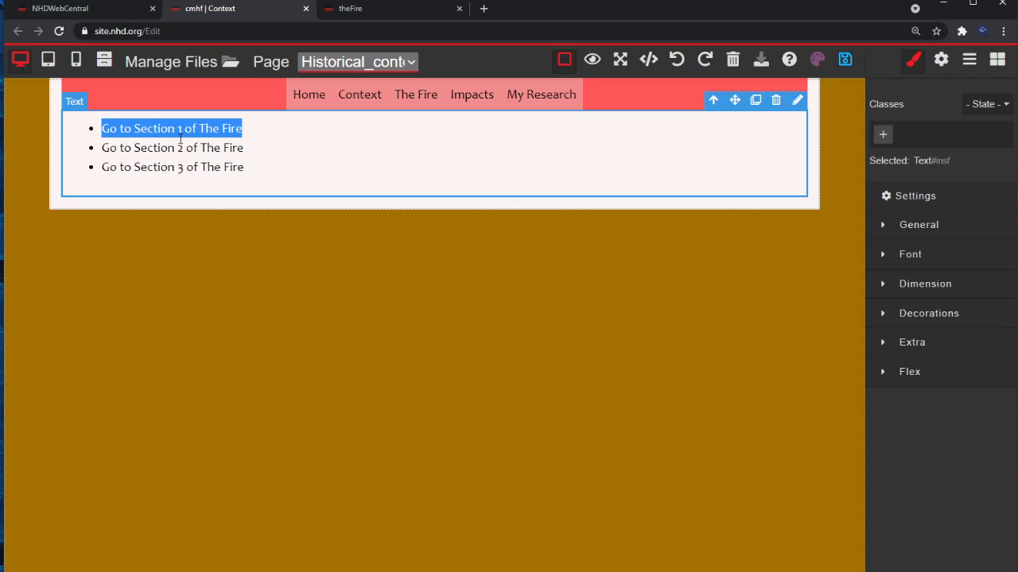
{"action": "key", "text": "ctrl+k"}
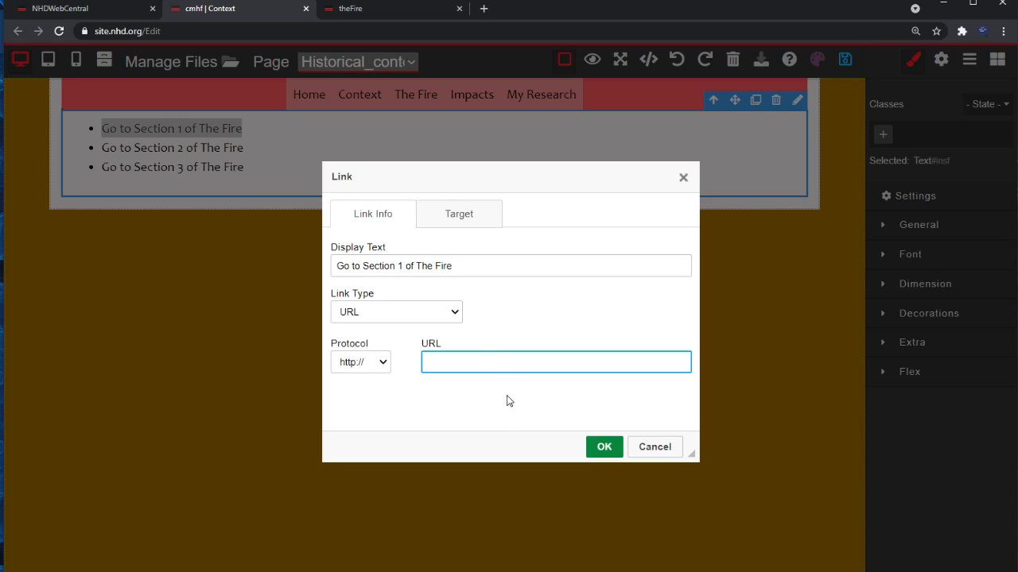
{"action": "key", "text": "ctrl+v"}
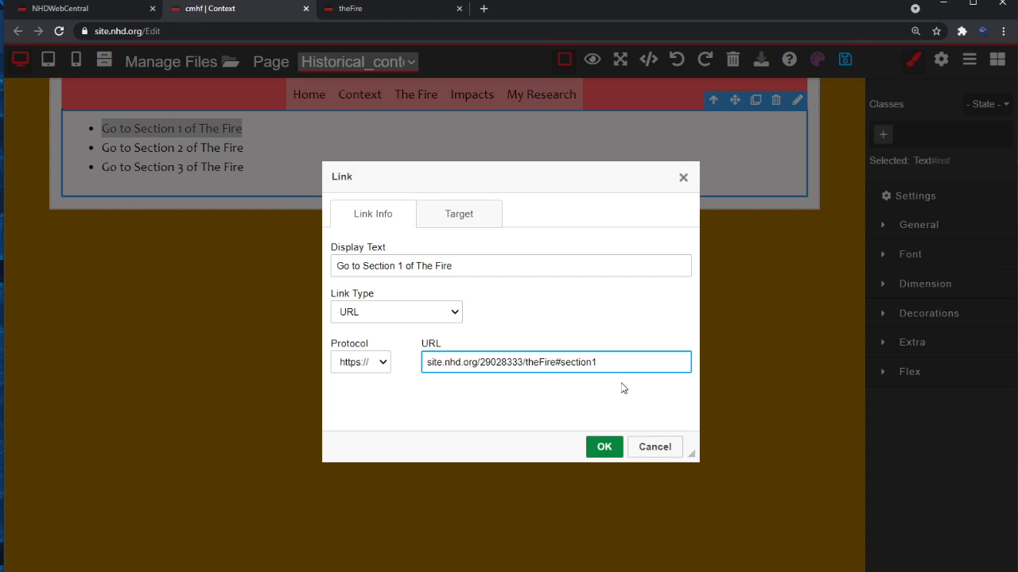
{"action": "left_click", "coordinate": [608, 450]}
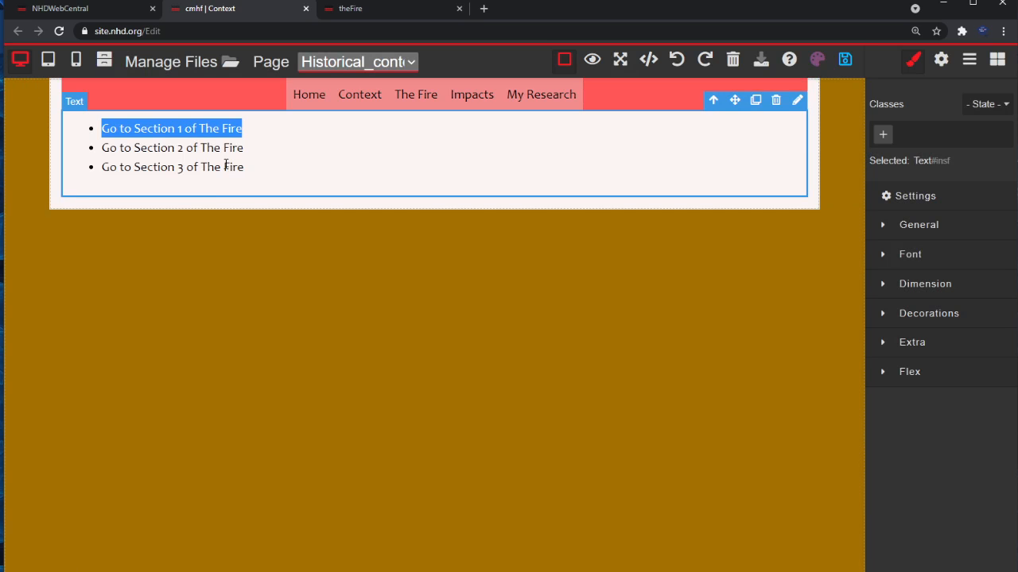
Step: Link the list item "Go to Section 2 of The Fire" to the copied URL with its anchor changed to #section2
{"action": "triple_click", "coordinate": [196, 146]}
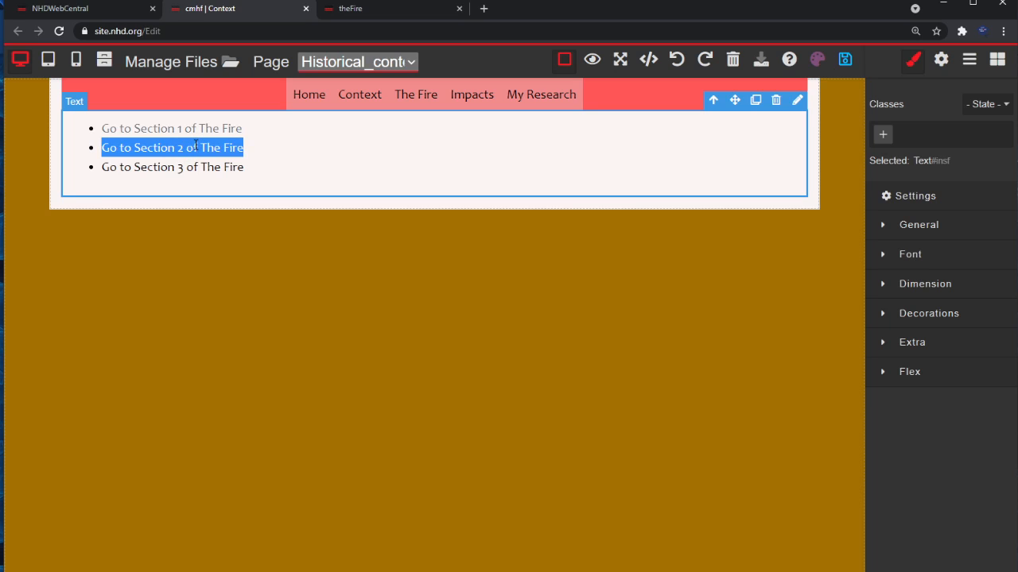
{"action": "key", "text": "ctrl+k"}
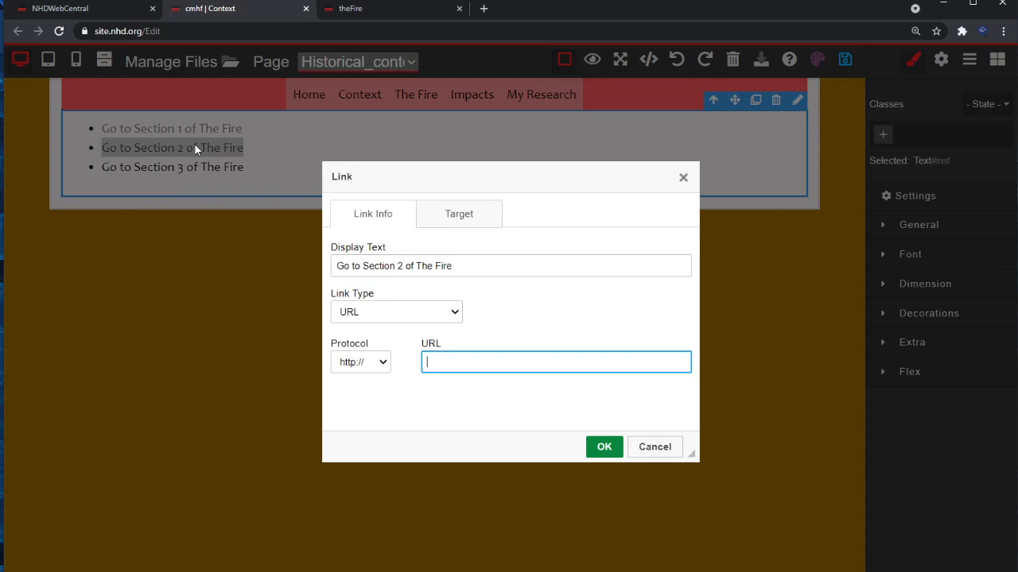
{"action": "key", "text": "ctrl+v"}
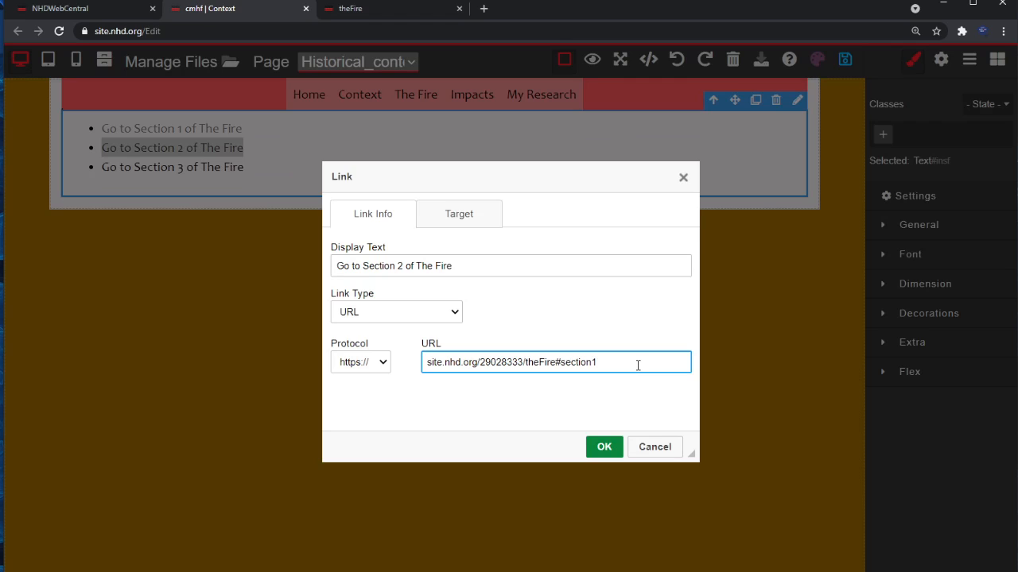
{"action": "key", "text": "BackSpace"}
{"action": "type", "text": "2"}
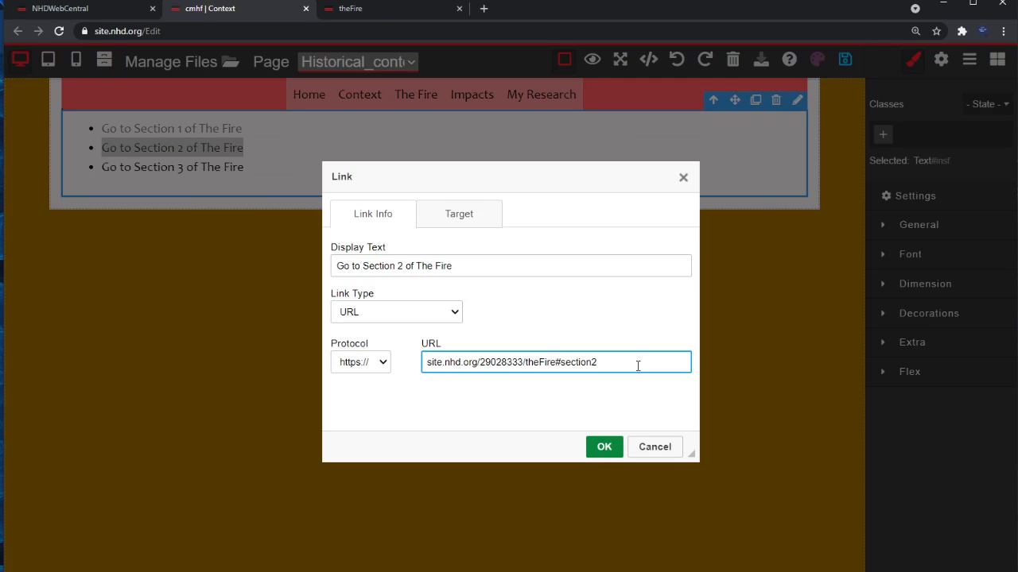
{"action": "left_click", "coordinate": [604, 446]}
Step: Link the list item "Go to Section 3 of The Fire" to the copied URL with its anchor changed to #section3
{"action": "triple_click", "coordinate": [193, 166]}
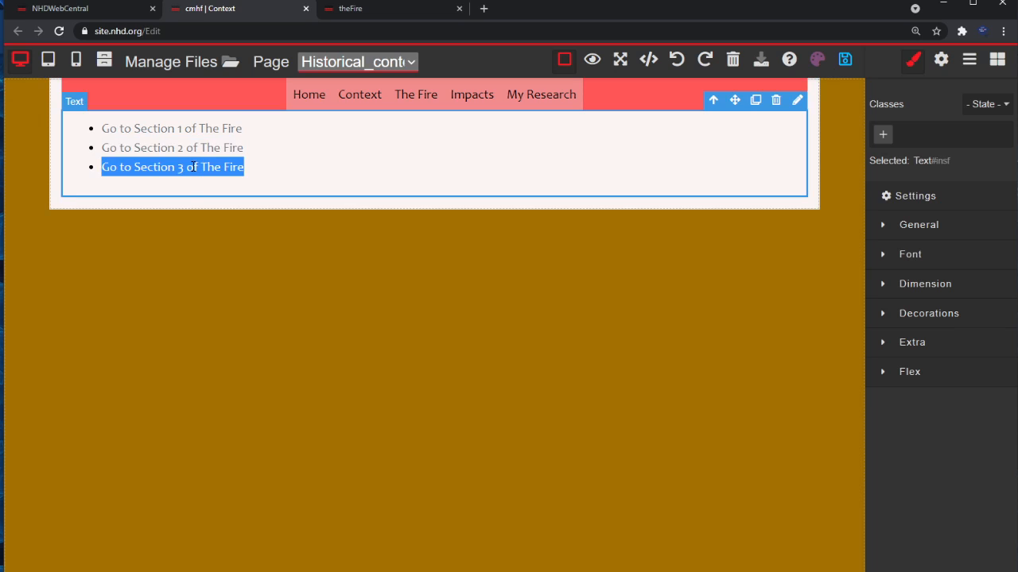
{"action": "key", "text": "ctrl+k"}
{"action": "key", "text": "ctrl+v"}
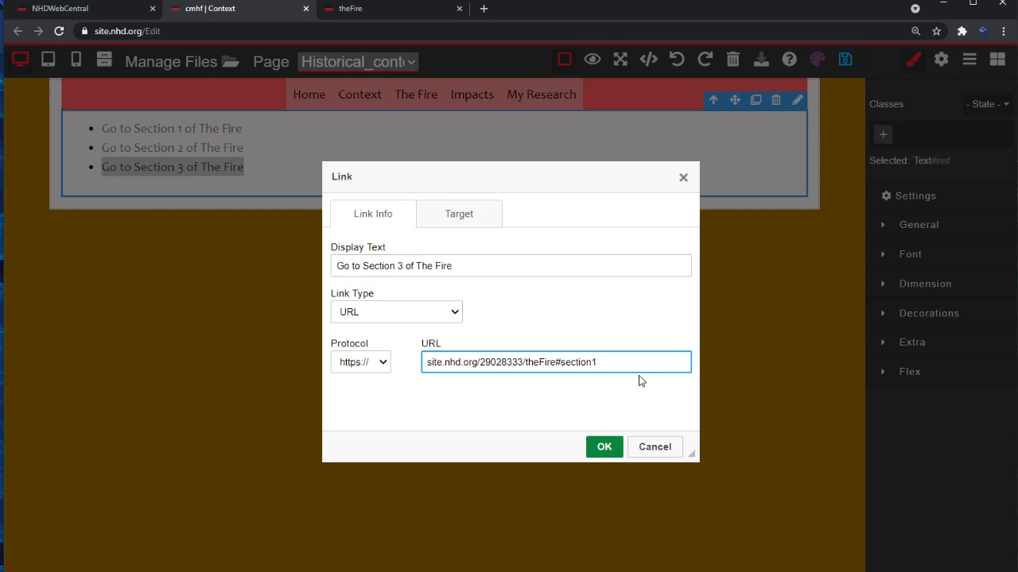
{"action": "type", "text": "3"}
{"action": "left_click", "coordinate": [603, 446]}
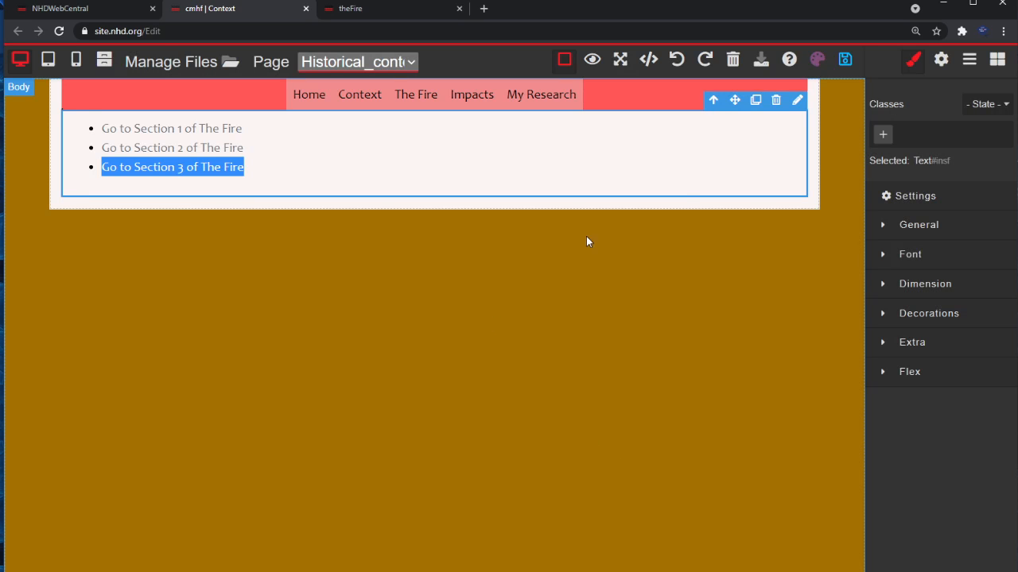
Step: Save the Historical_context page and preview it in place of the old theFire preview
{"action": "left_click", "coordinate": [845, 58]}
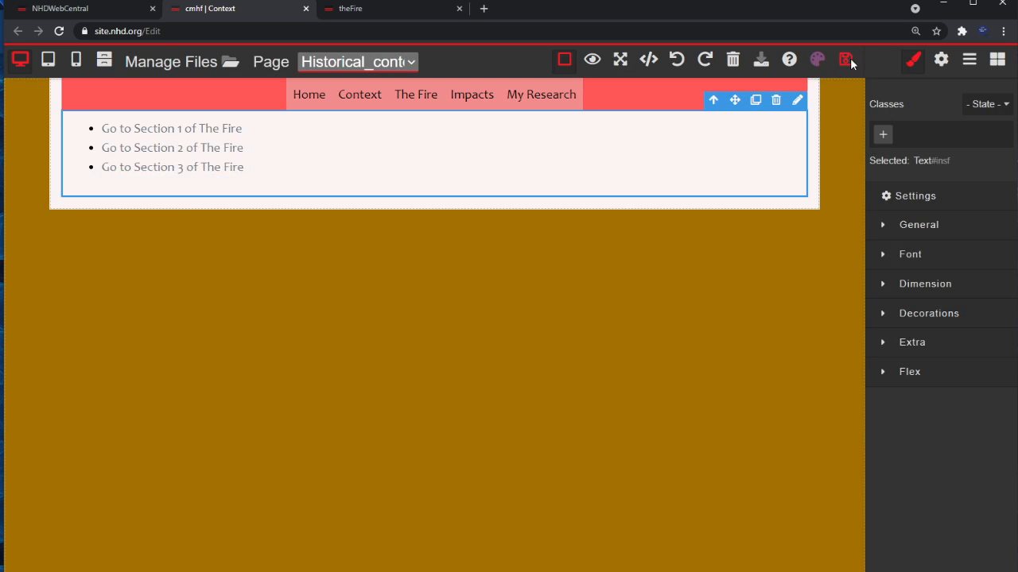
{"action": "left_click", "coordinate": [459, 7]}
{"action": "left_click", "coordinate": [592, 60]}
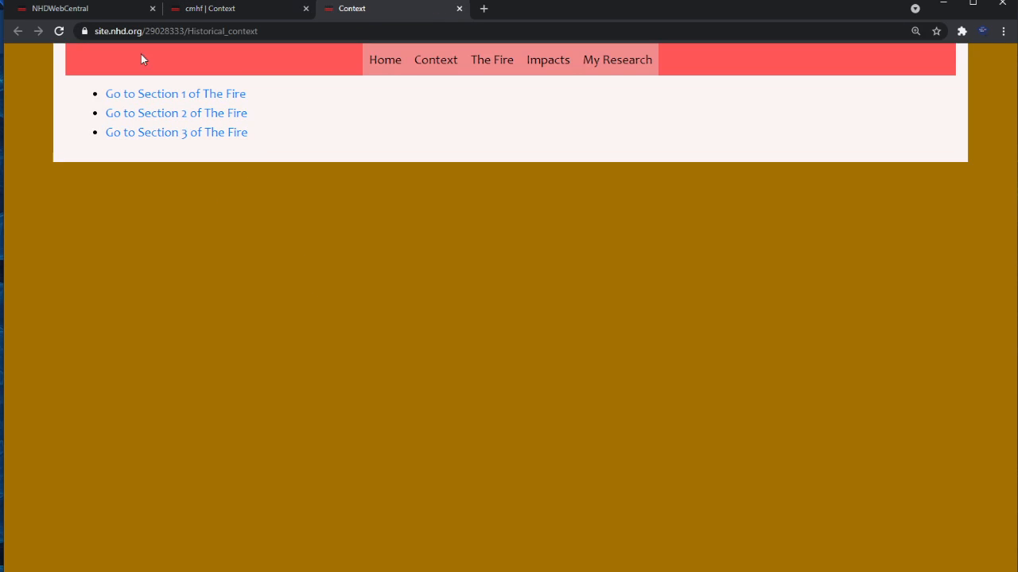
Step: Test the Section 1, Section 2 and Section 3 links one after another, returning to the Context page between them
{"action": "left_click", "coordinate": [165, 102]}
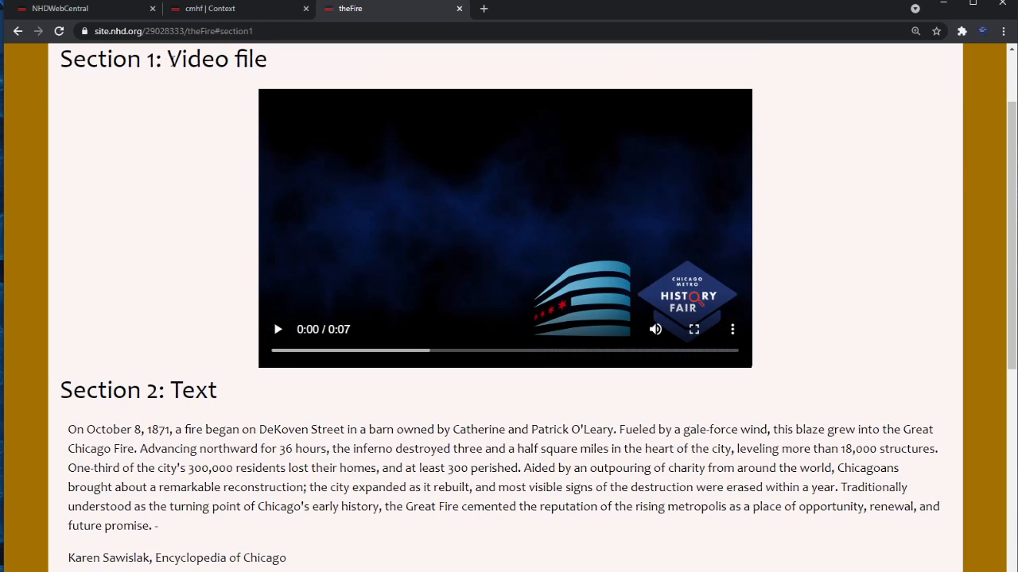
{"action": "left_click", "coordinate": [17, 31]}
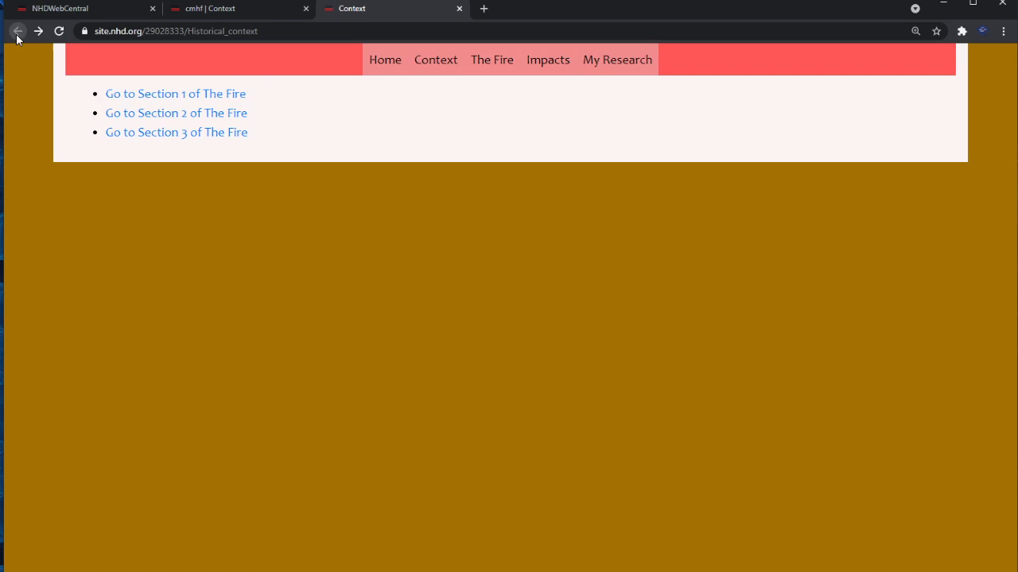
{"action": "left_click", "coordinate": [158, 119]}
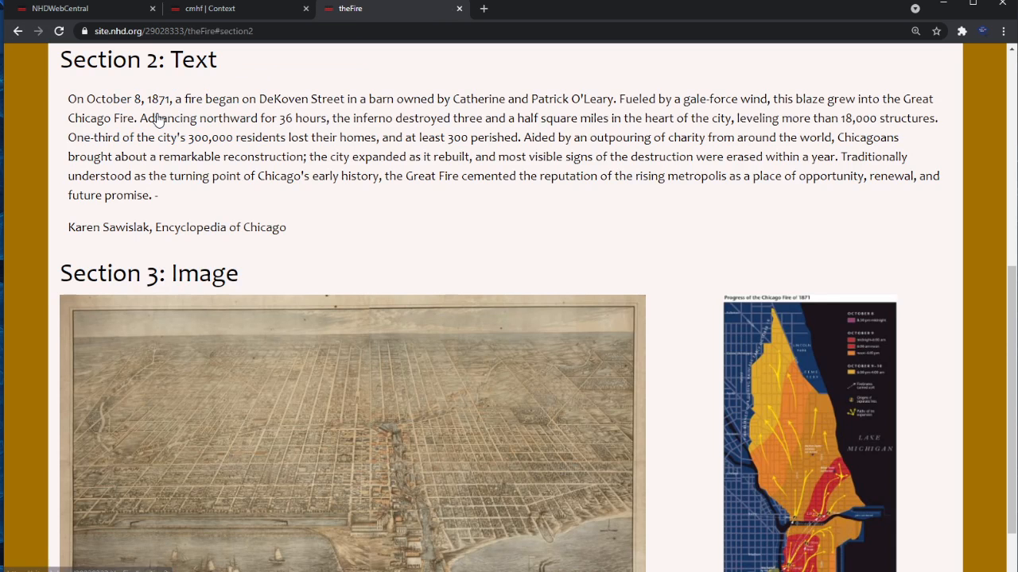
{"action": "left_click", "coordinate": [18, 31]}
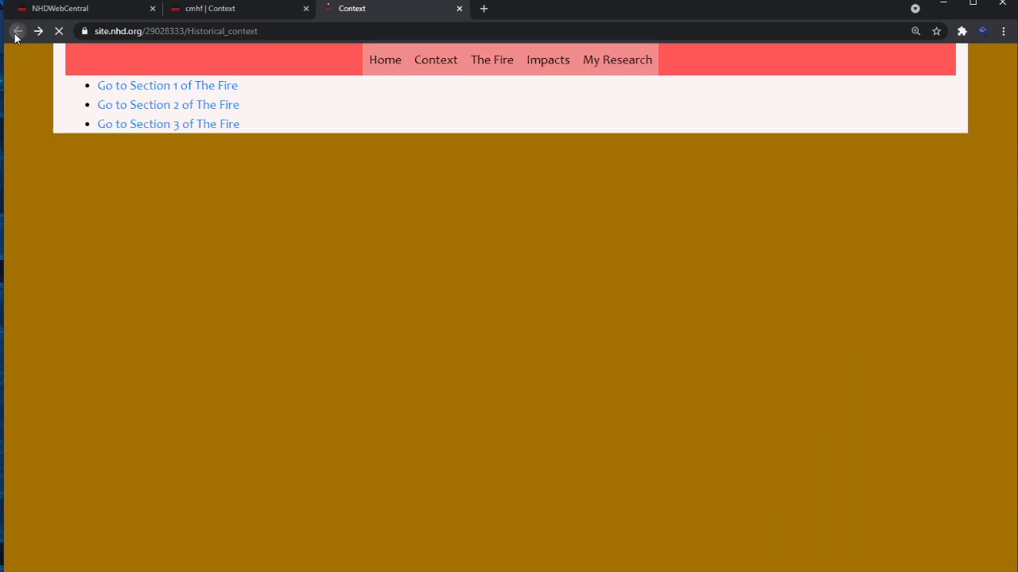
{"action": "left_click", "coordinate": [168, 134]}
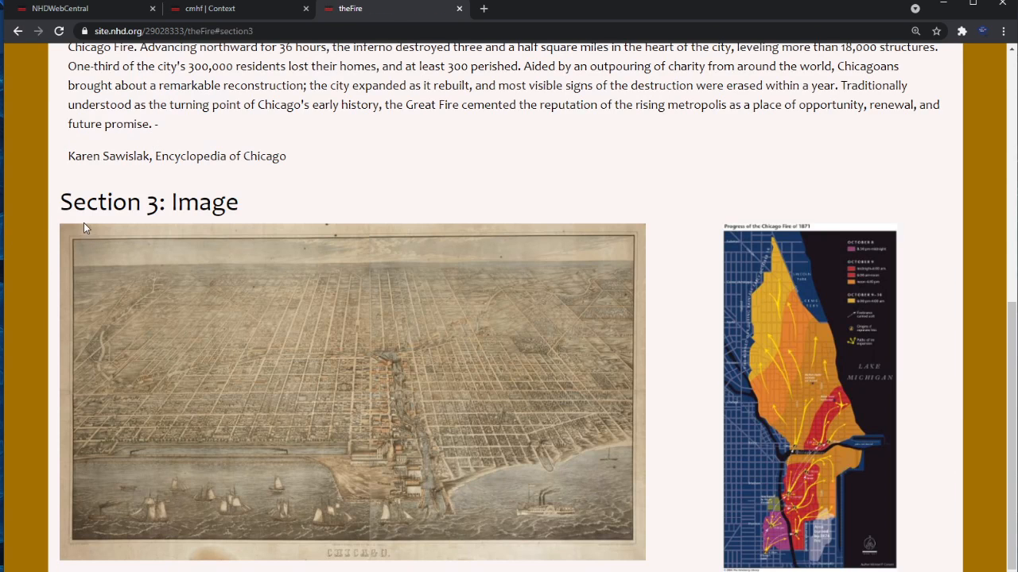